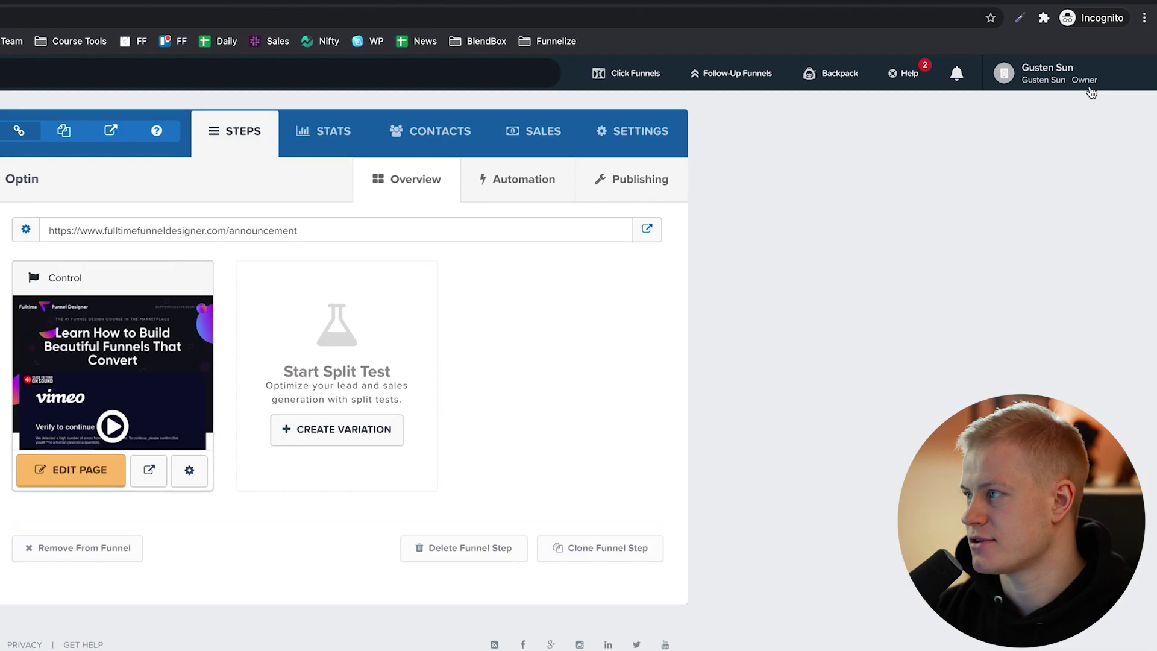
Open the account dropdown from the profile name at the top right of the funnel page.
click(1091, 92)
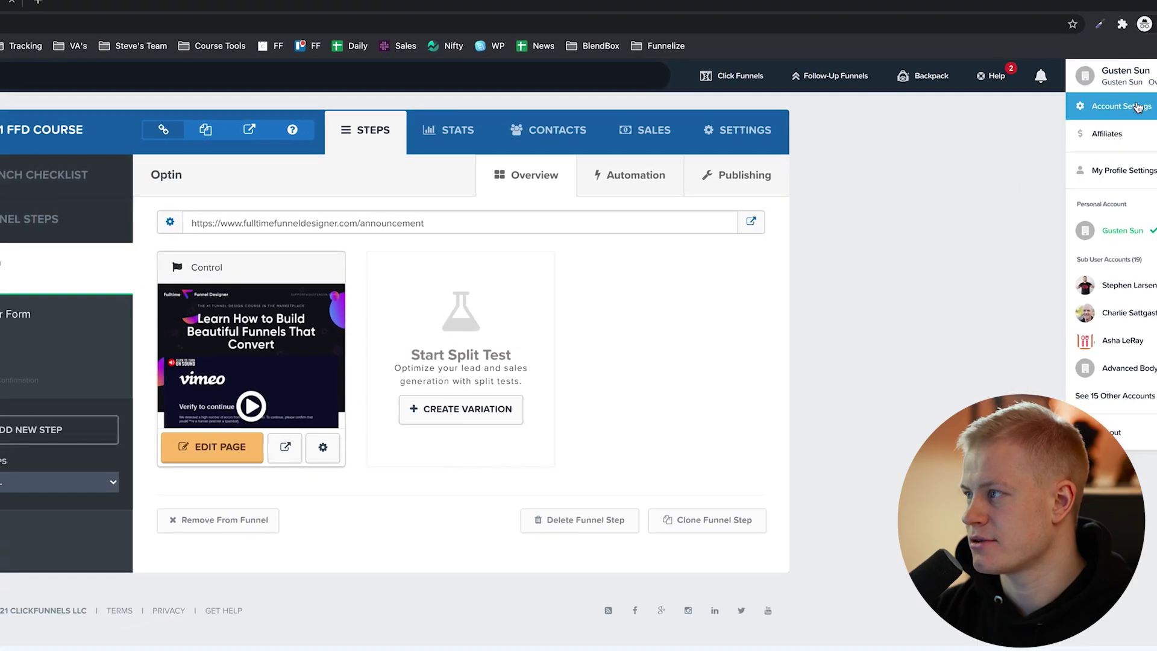
Open Account Settings in a new tab placed at the end of the tab bar.
right_click(1085, 112)
click(1103, 120)
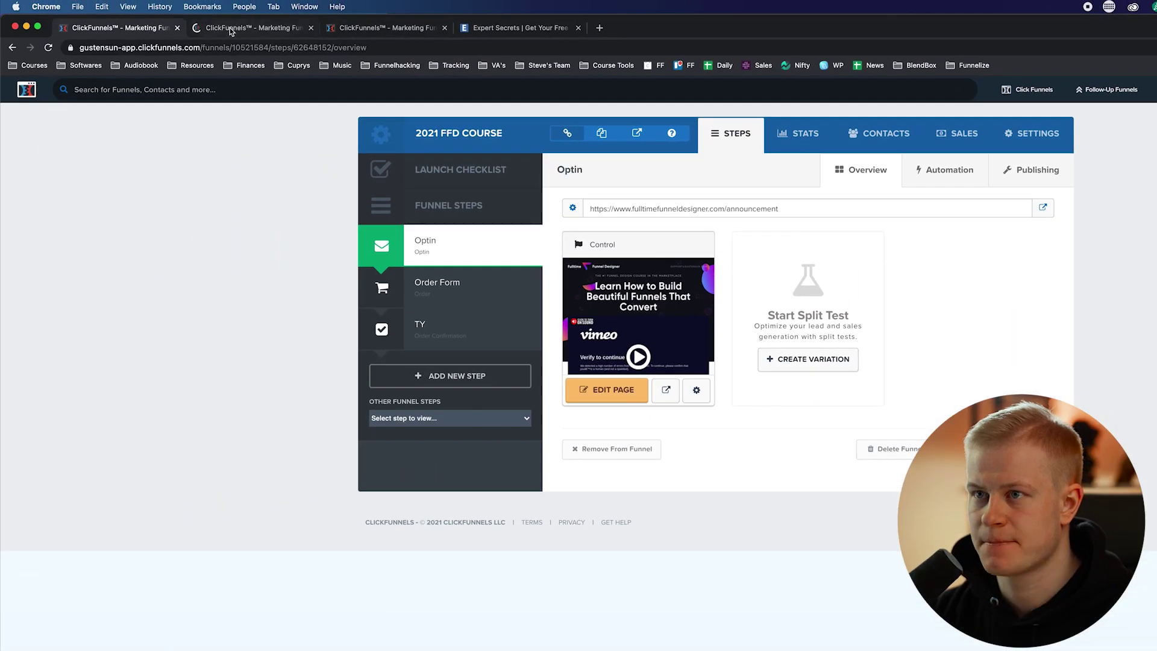
drag(230, 28, 503, 27)
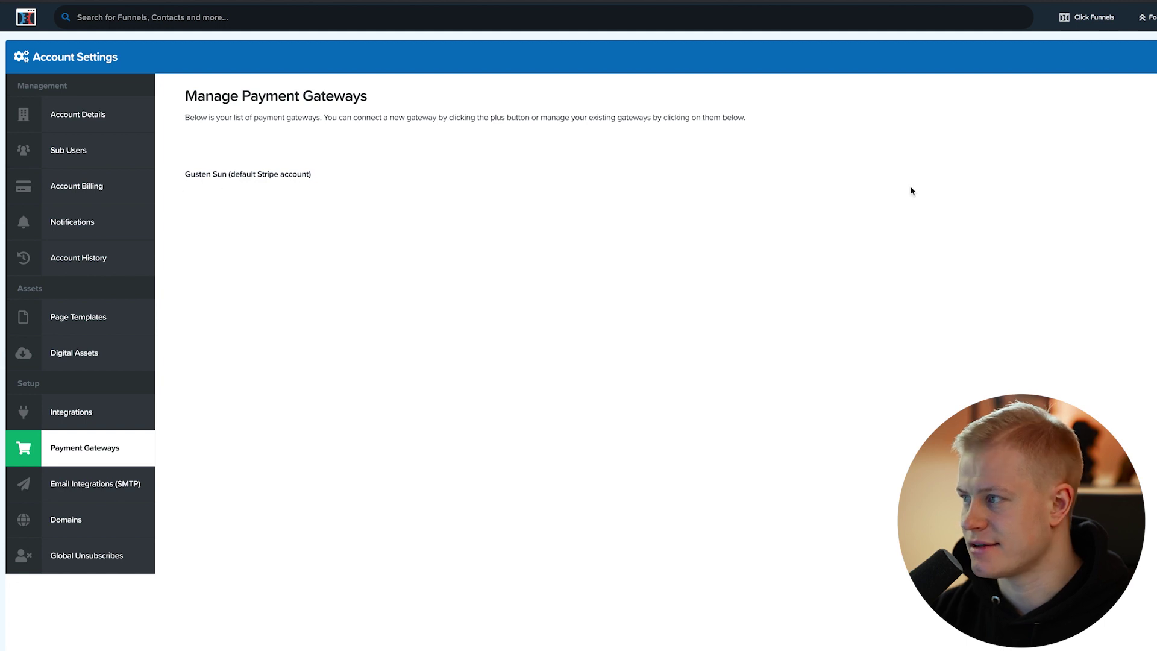
Add a new Stripe payment gateway and start creating a Stripe account.
click(1046, 121)
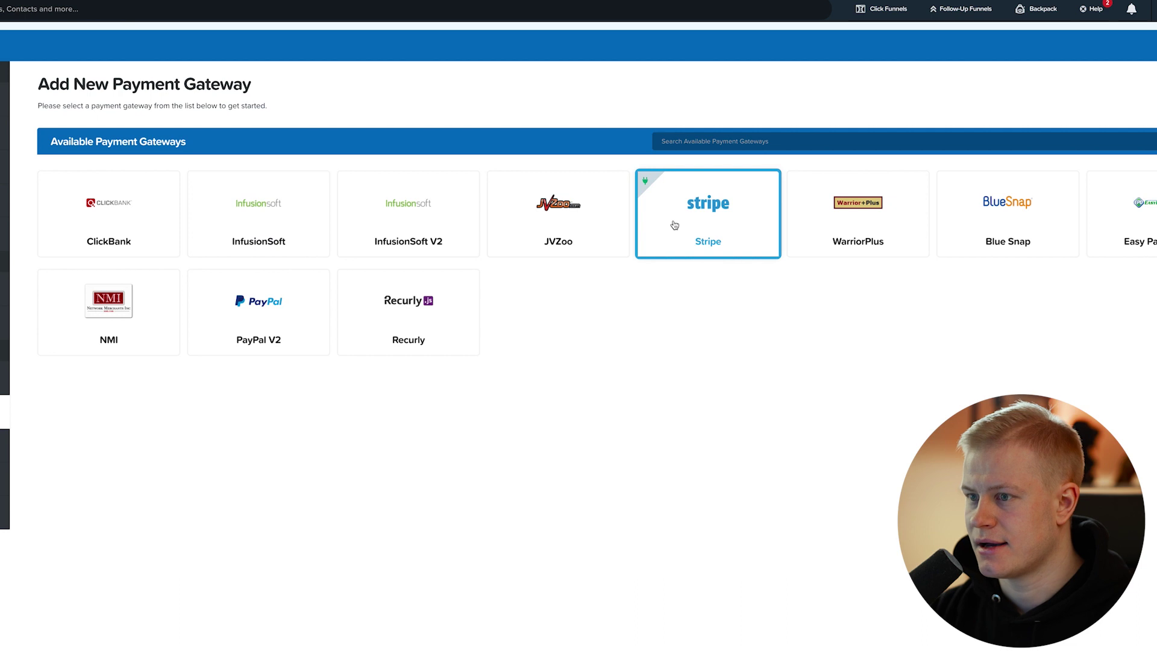
click(662, 208)
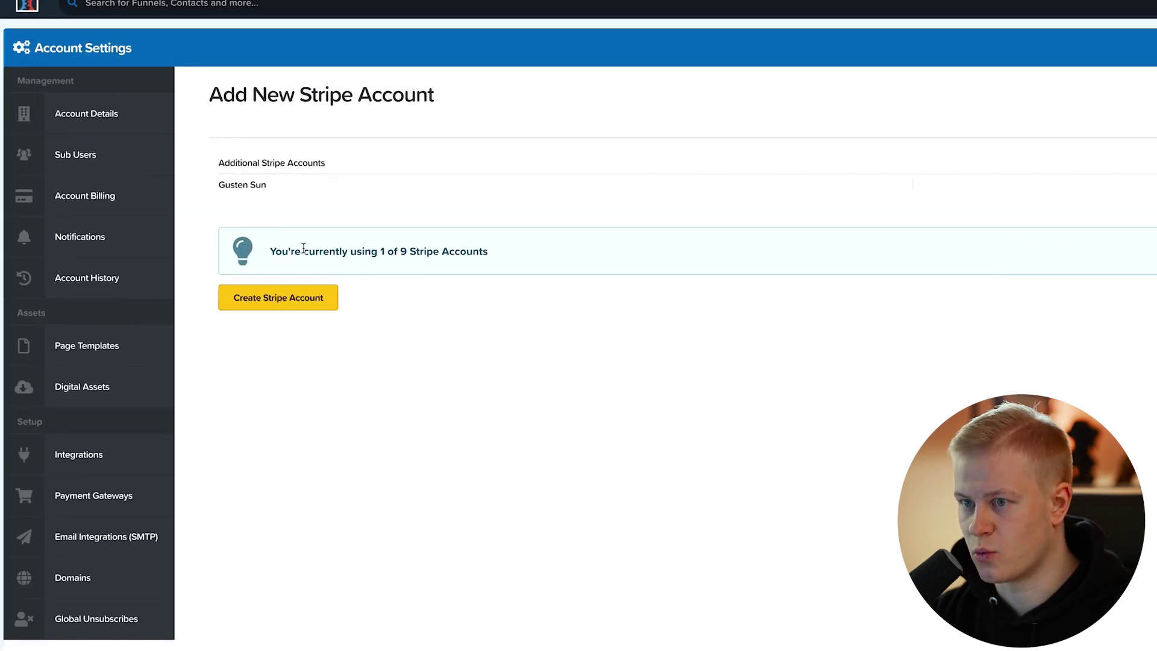
click(294, 297)
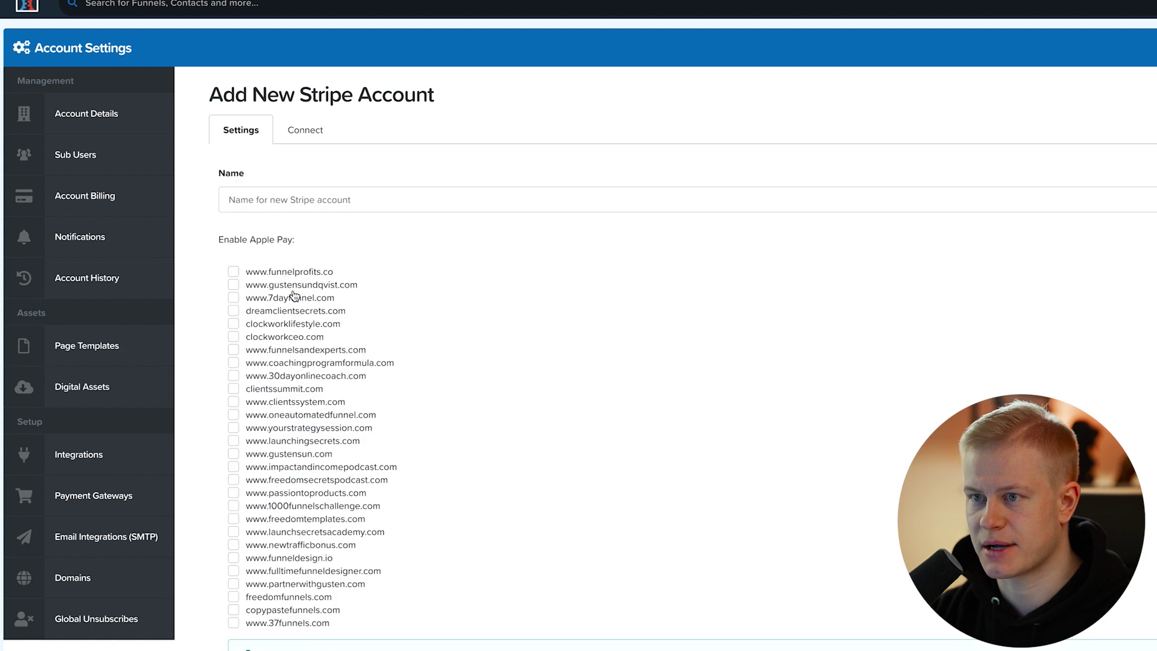
Create the Stripe account 'Freedom Funnels' and proceed to Next: Connect With Stripe.
scroll(284, 181, down, 3)
click(277, 63)
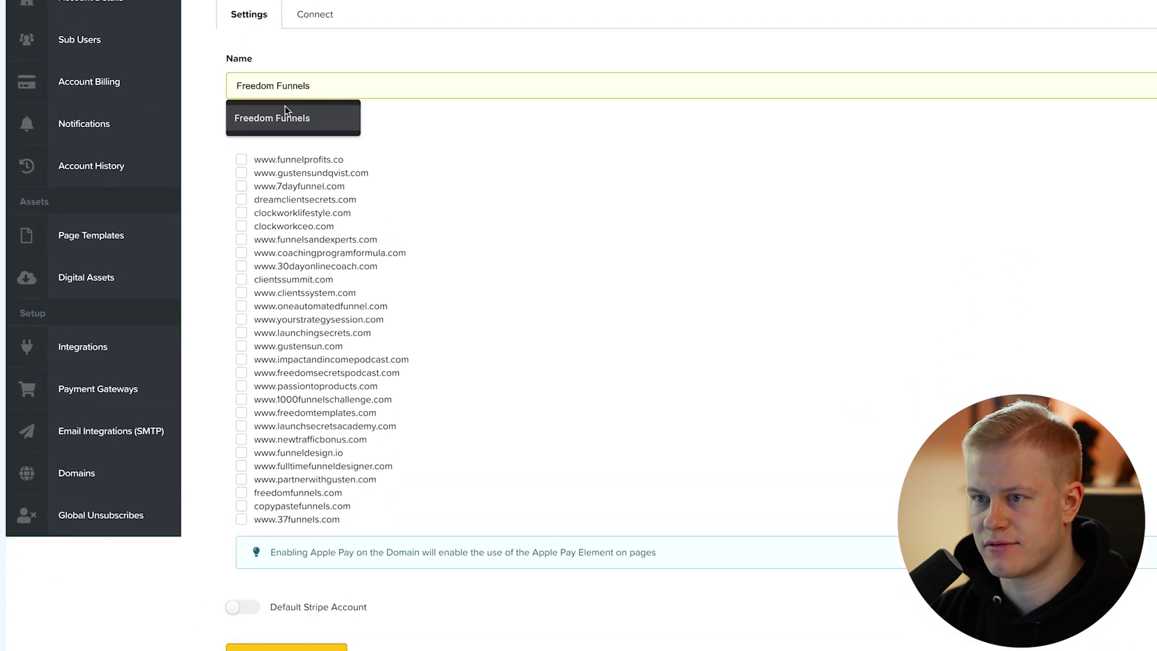
click(251, 111)
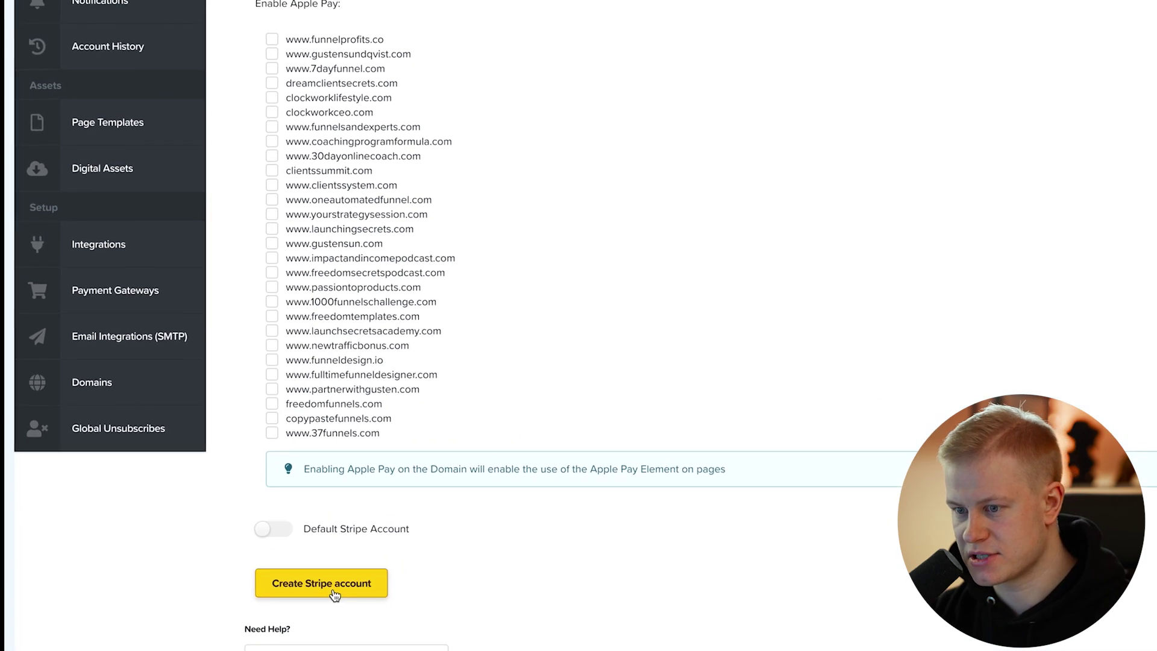
click(341, 569)
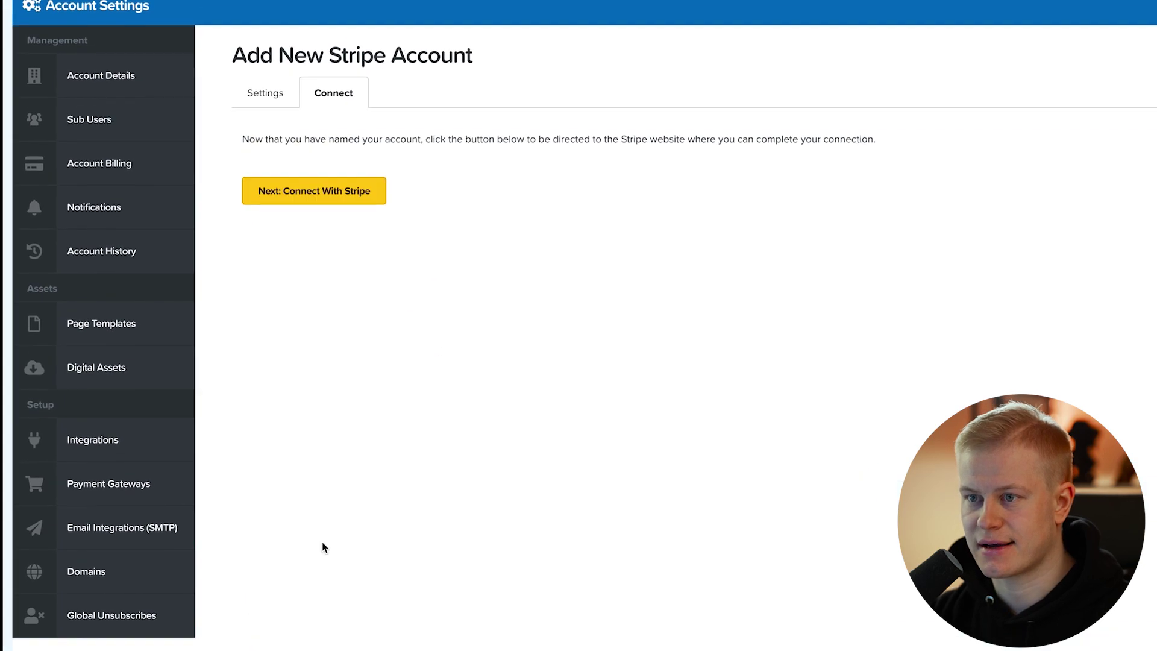
click(317, 206)
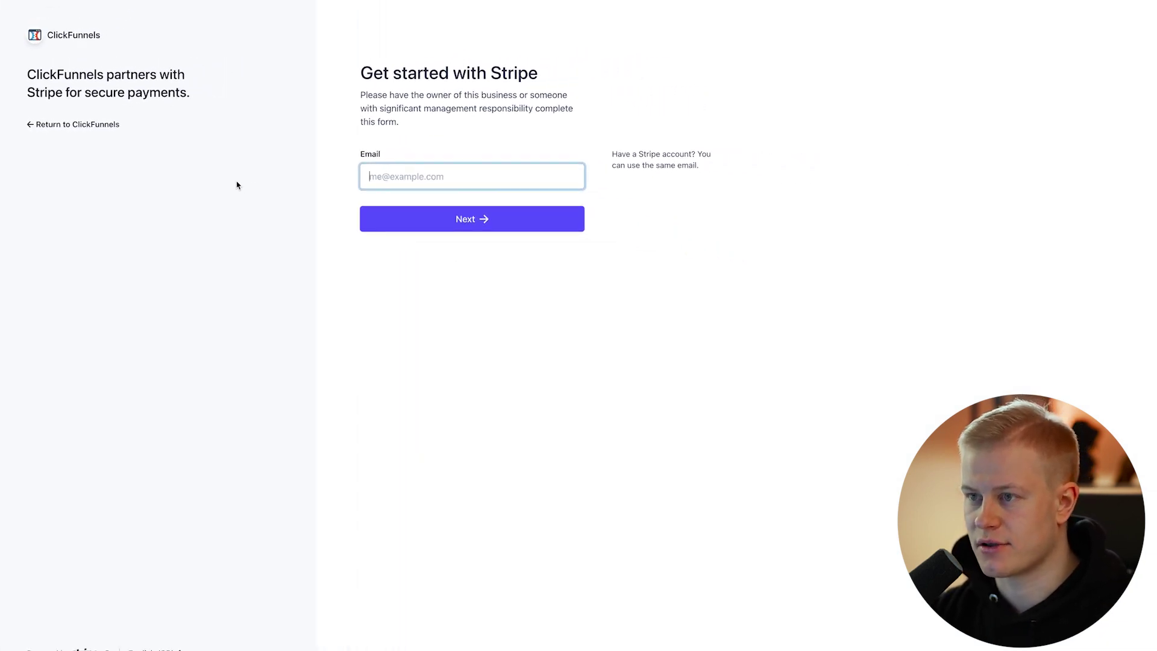
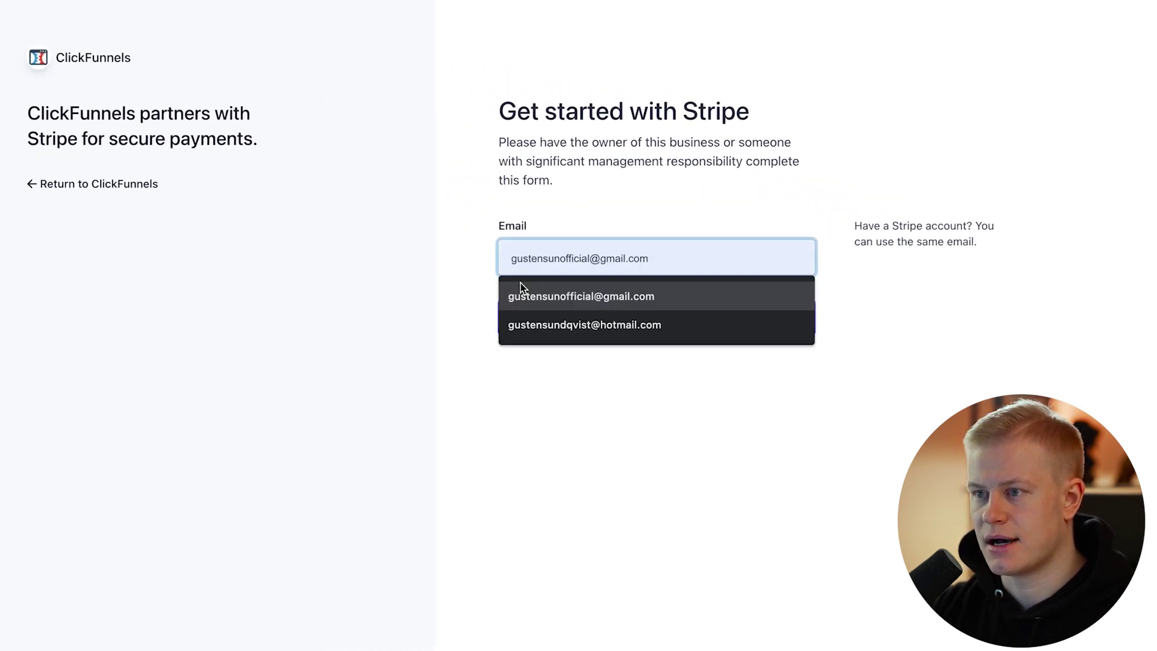
Sign up on Stripe with the suggested email address and a new password, skipping the backup code.
click(520, 288)
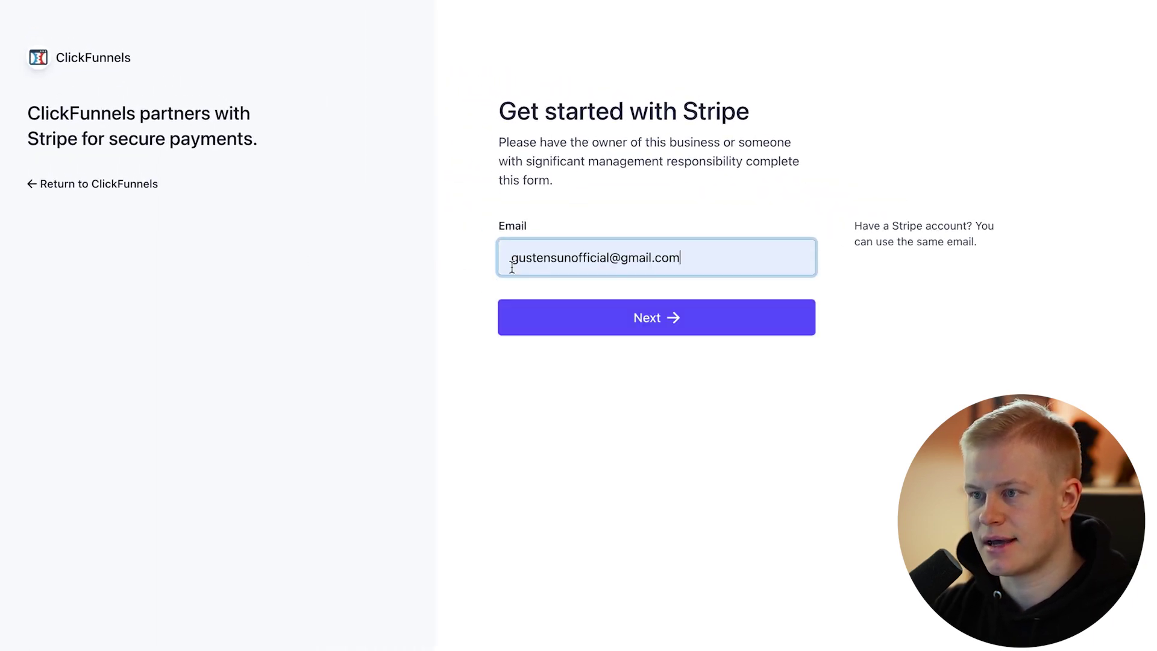
click(550, 324)
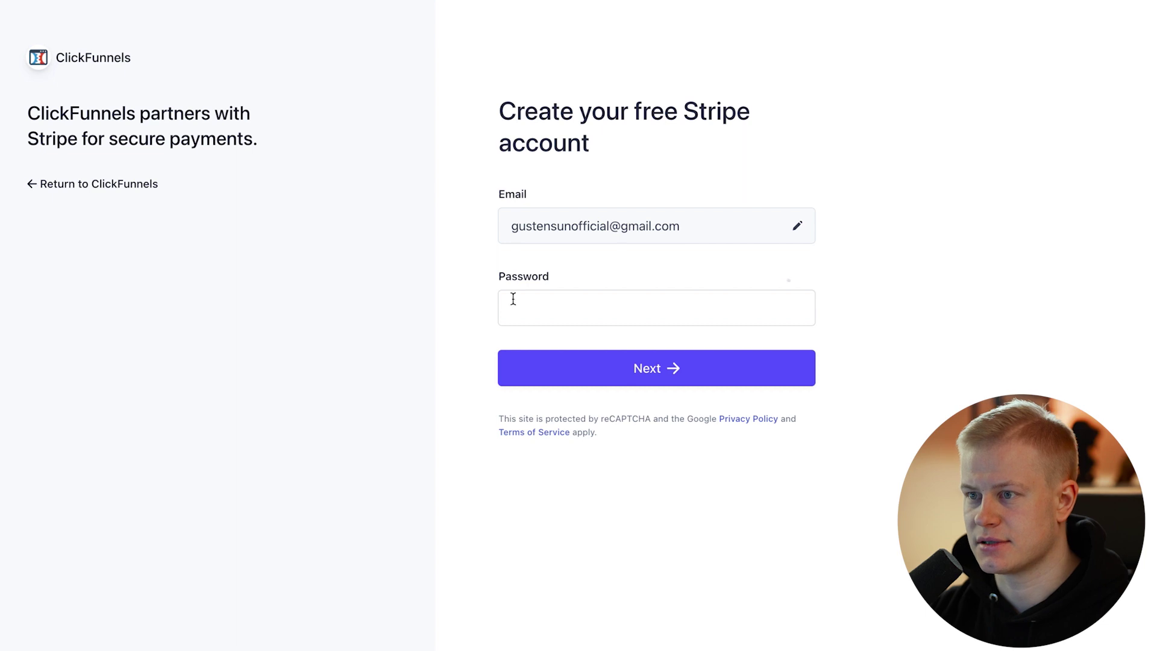
click(528, 306)
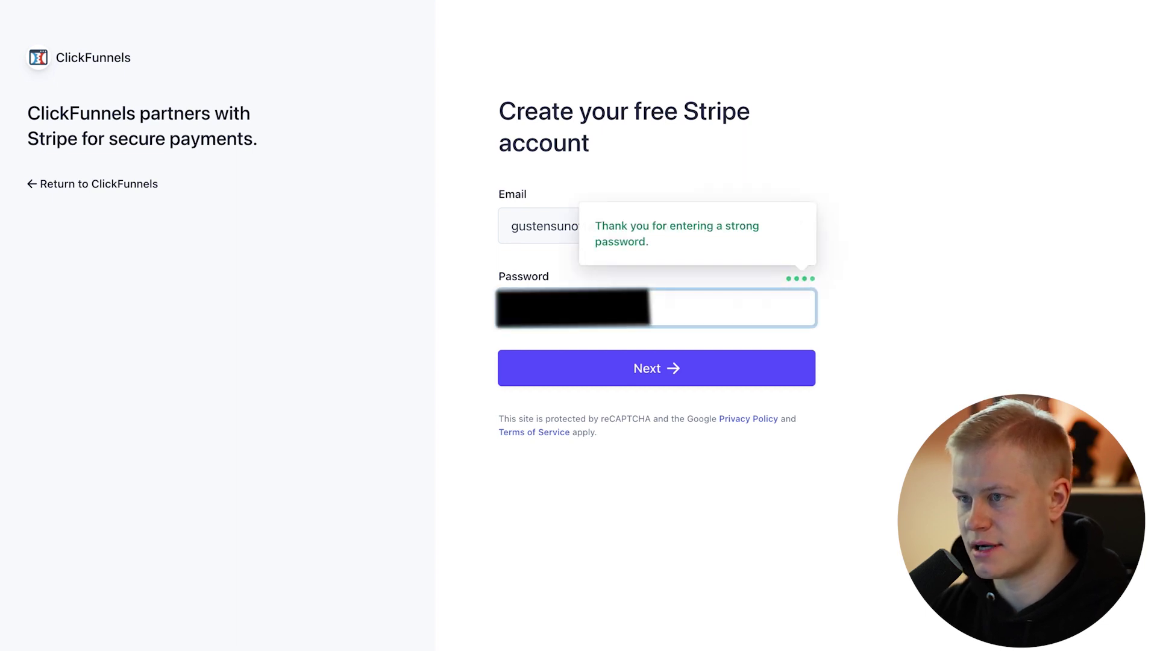
click(539, 356)
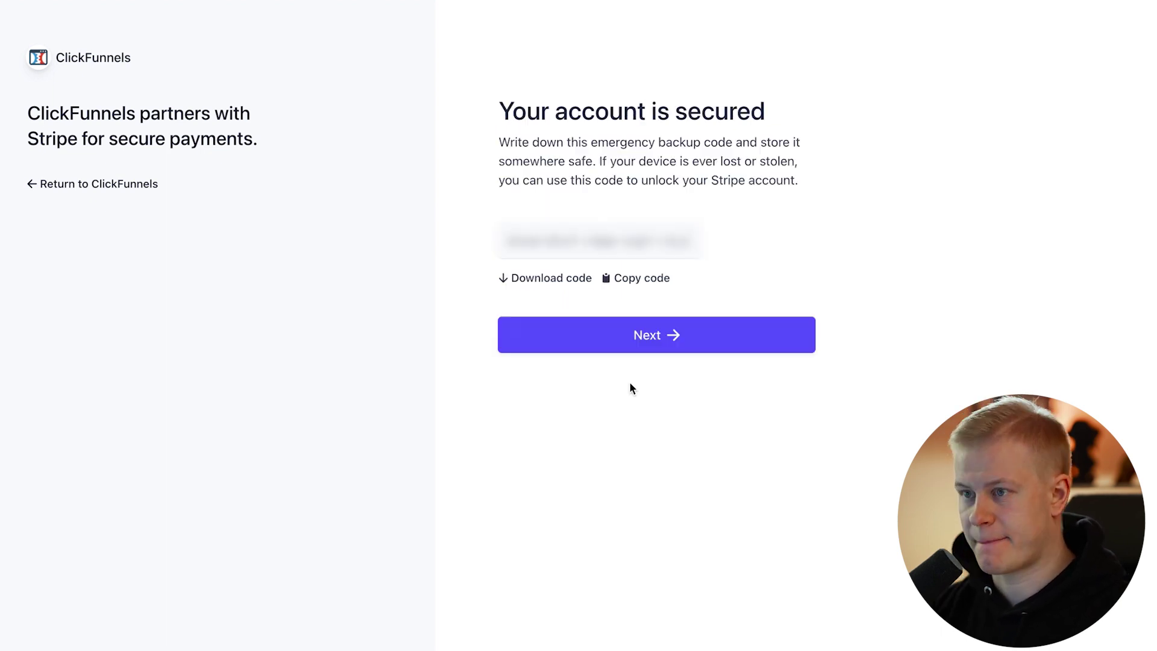
click(664, 343)
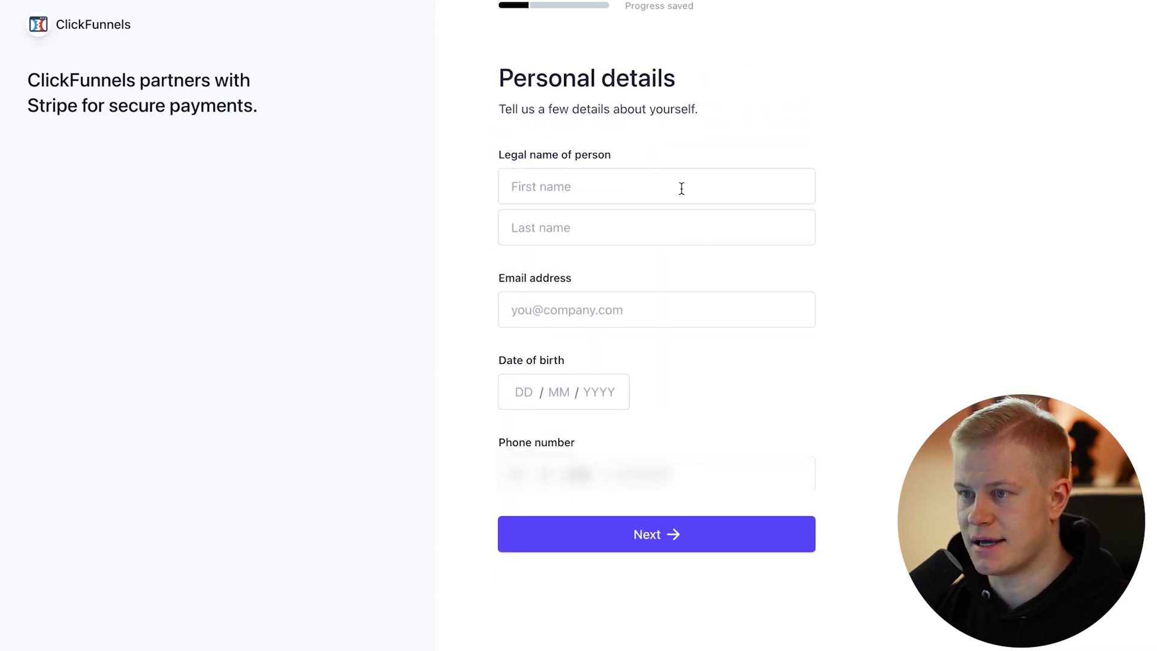
Autofill personal details from saved data and continue past business details and payouts.
click(649, 197)
click(599, 228)
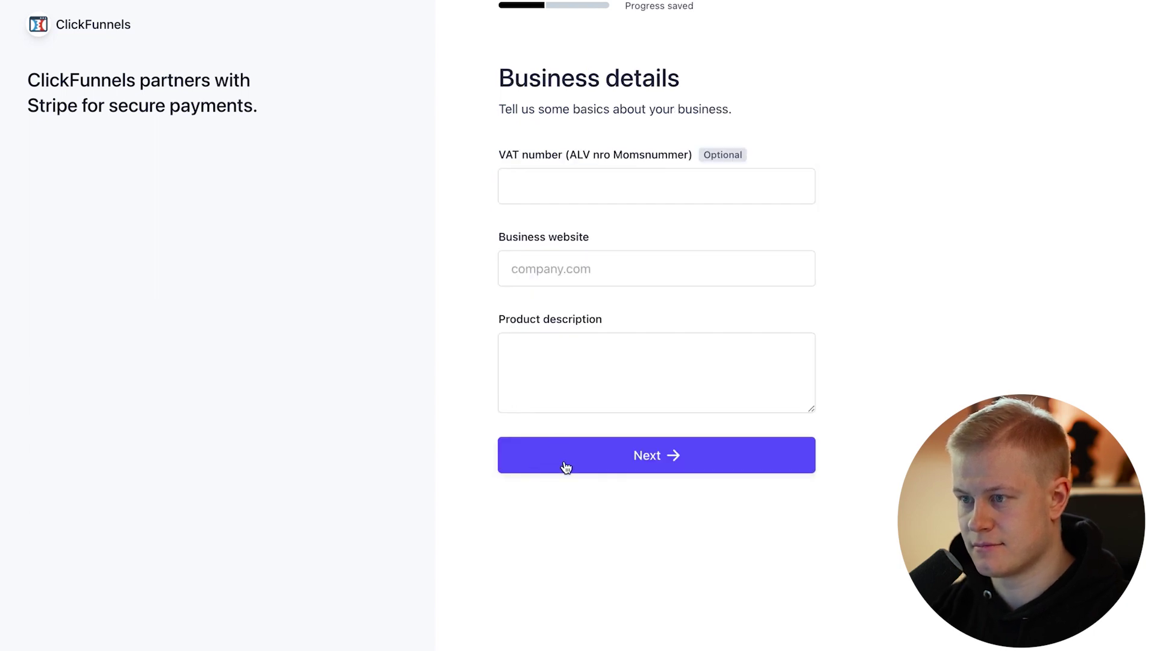
click(564, 465)
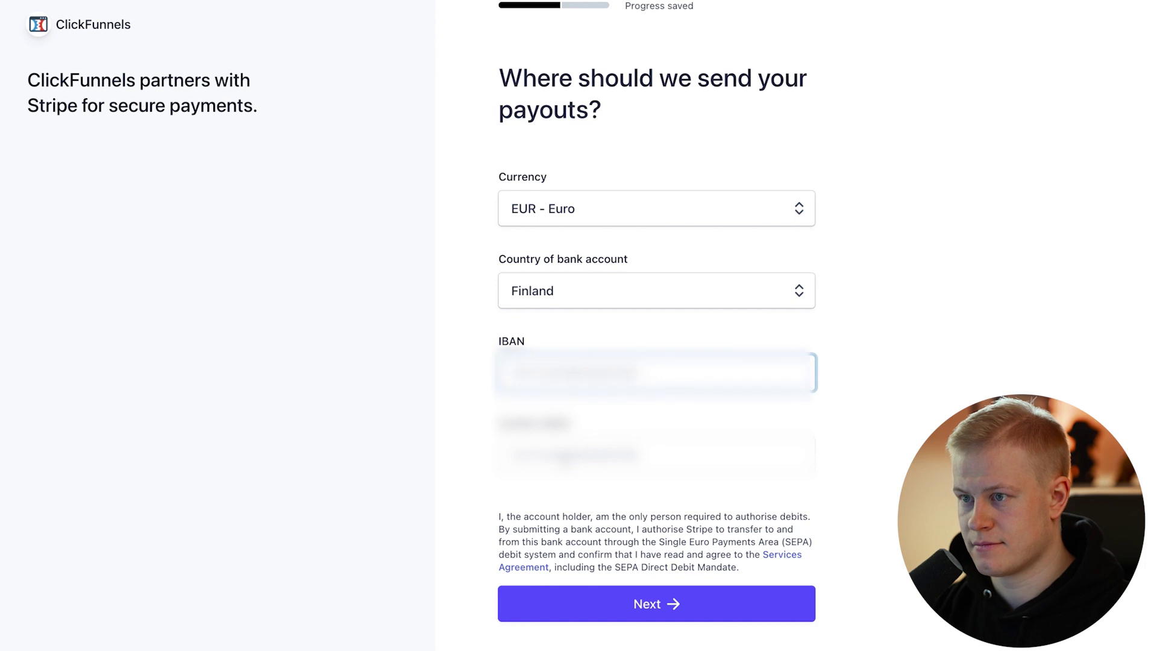
click(570, 602)
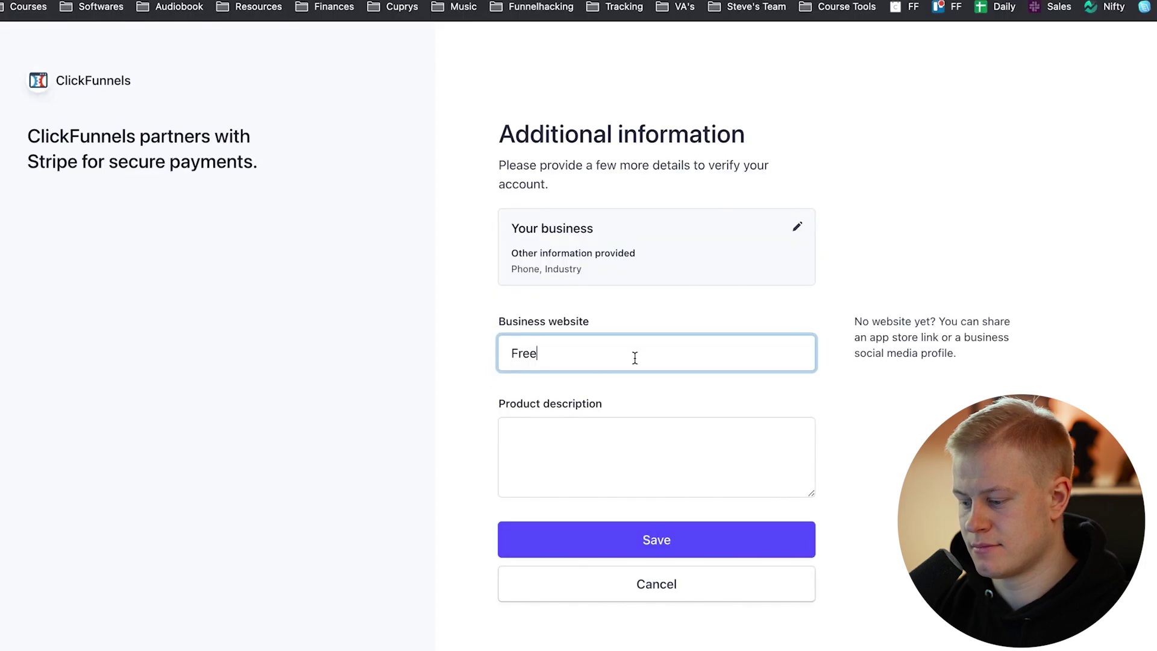
Enter website FreedomFunnels.com and product description FF, then save.
text(omFunnels.com)
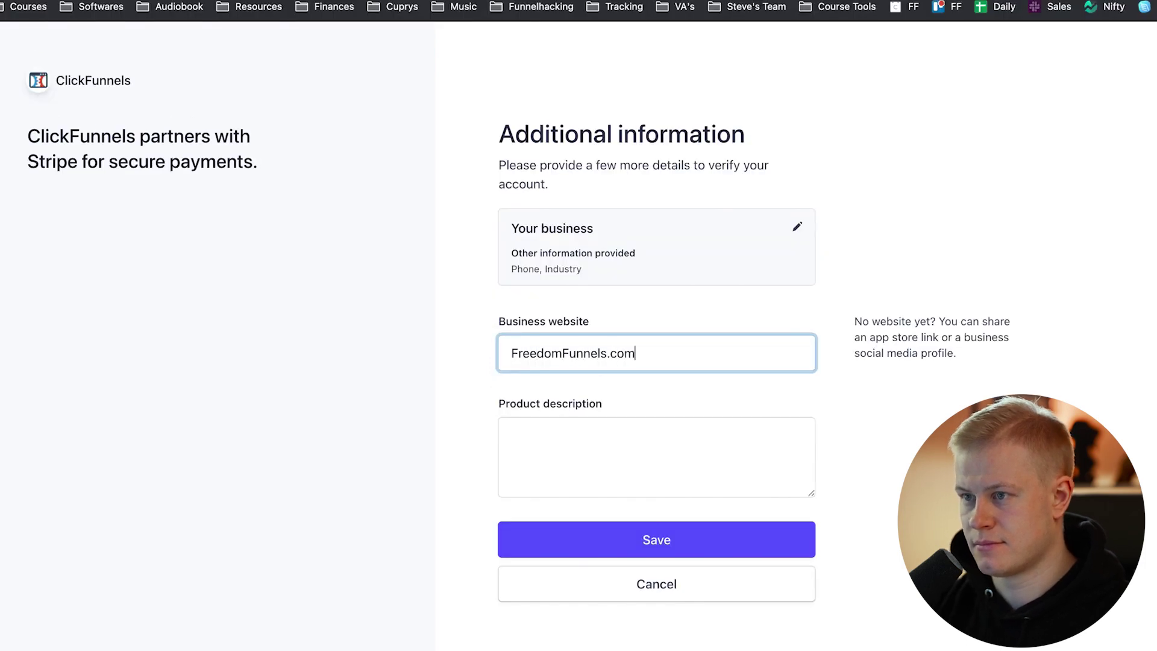
click(715, 472)
text(fF)
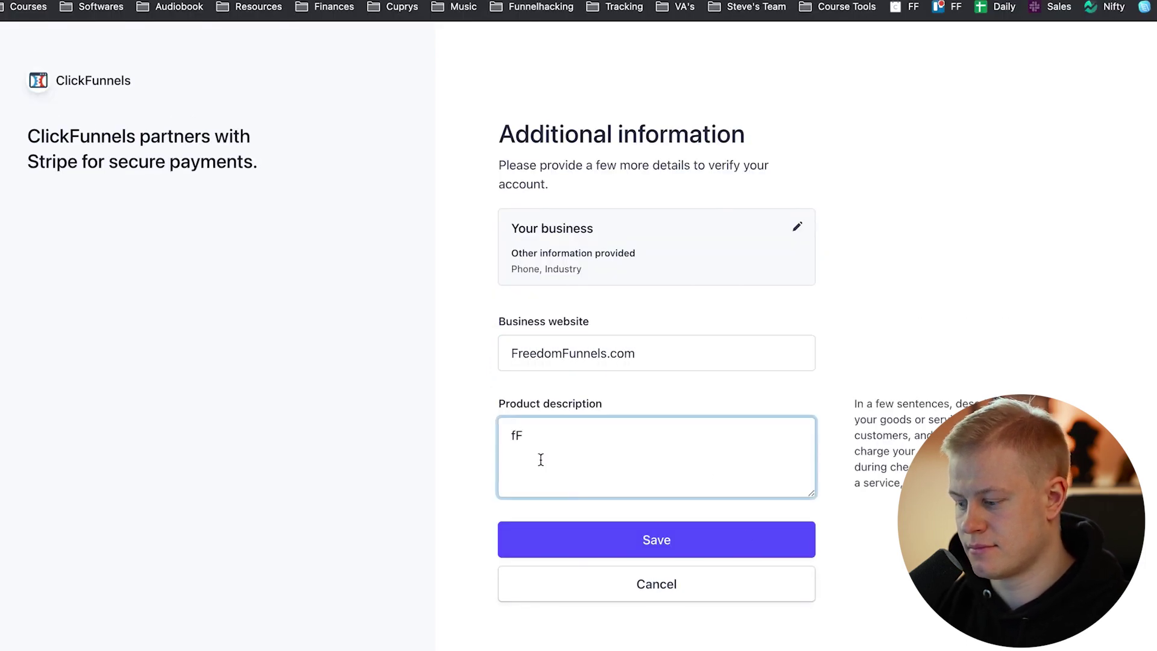
click(561, 538)
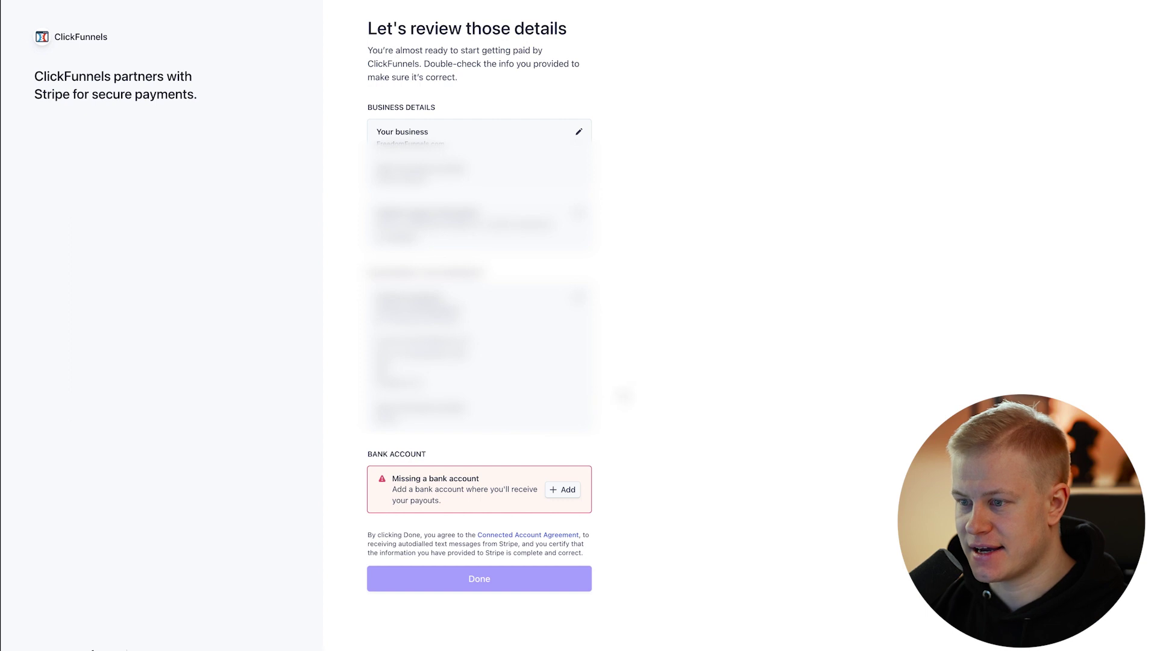
Add a Finland EUR payout bank account by entering and confirming the IBAN, then save.
click(565, 492)
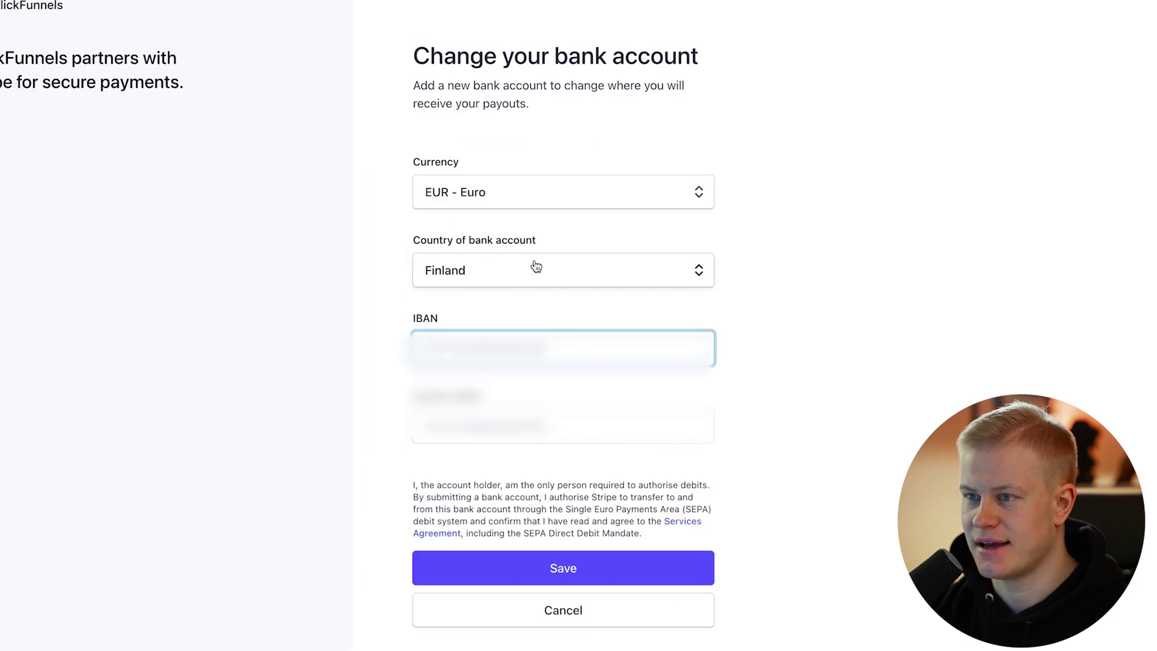
text(FI)
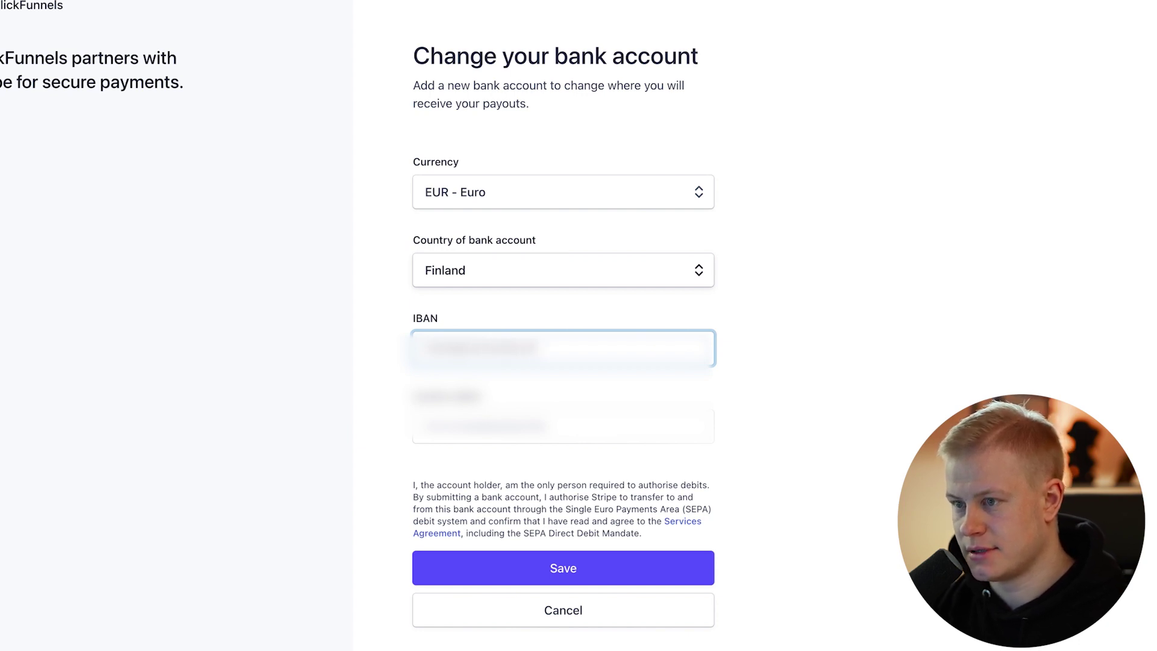
click(563, 426)
text(FI)
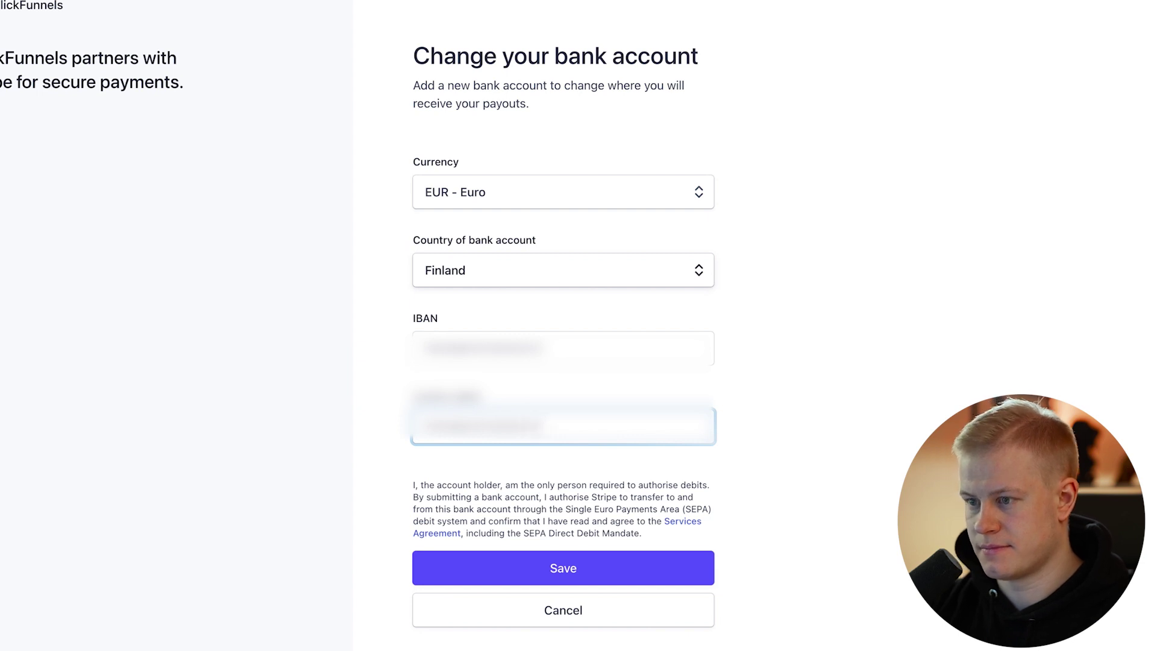
click(538, 564)
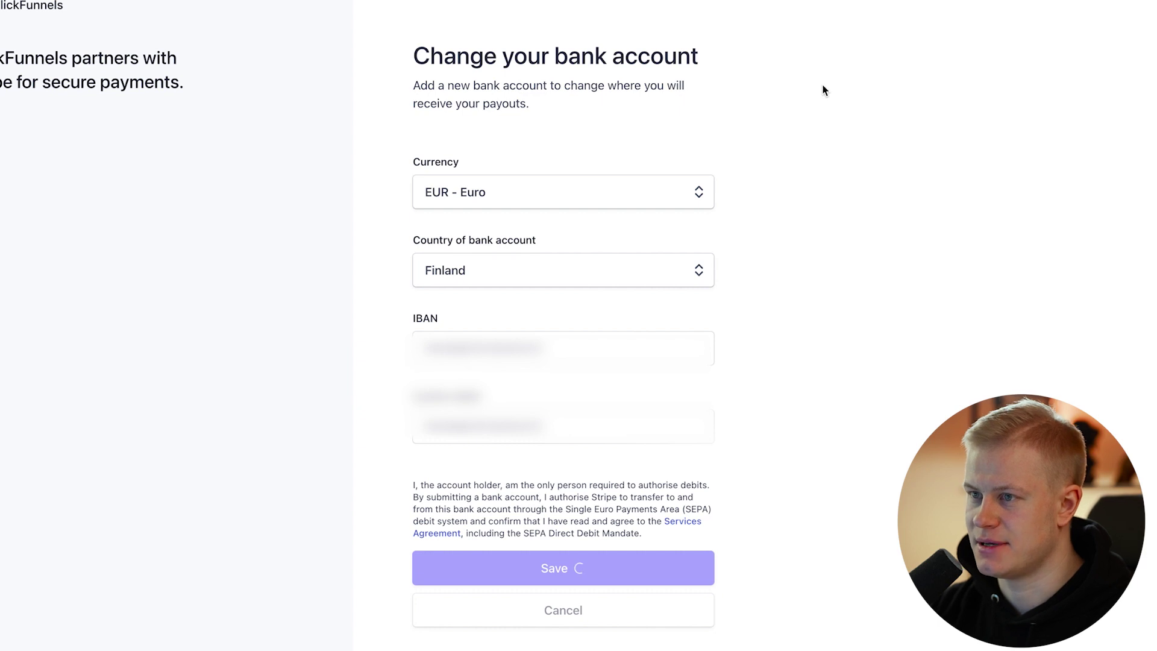
scroll(796, 79, down, 1)
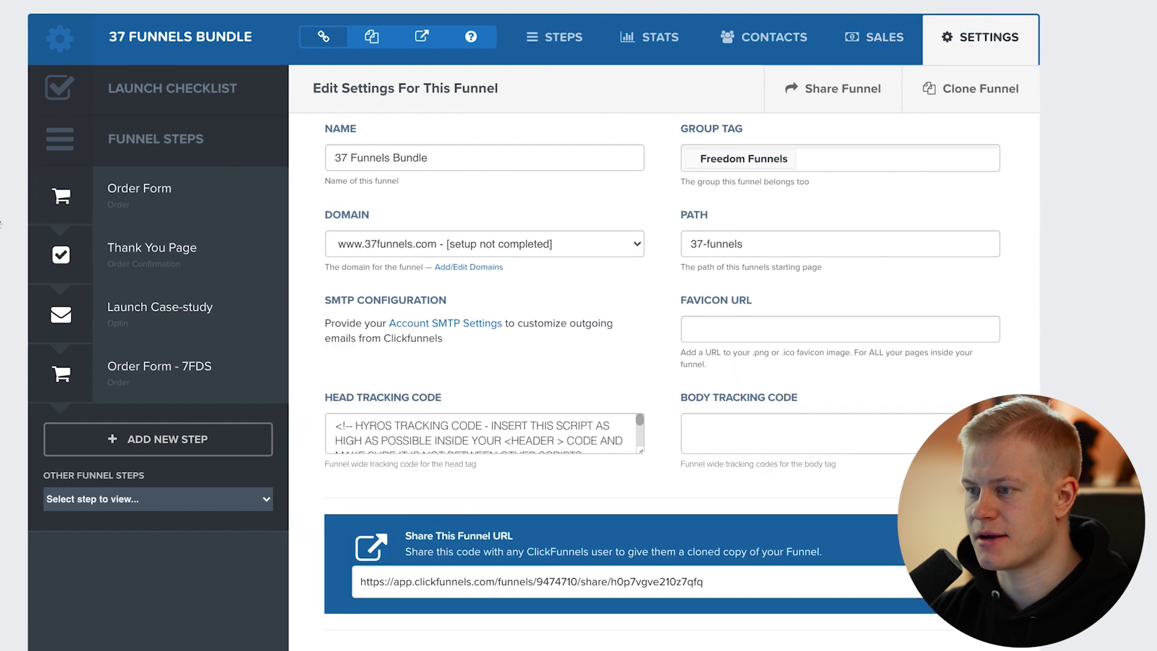
Assign the Freedom Funnels Stripe account to the 37 Funnels Bundle funnel.
scroll(601, 427, down, 6)
click(623, 291)
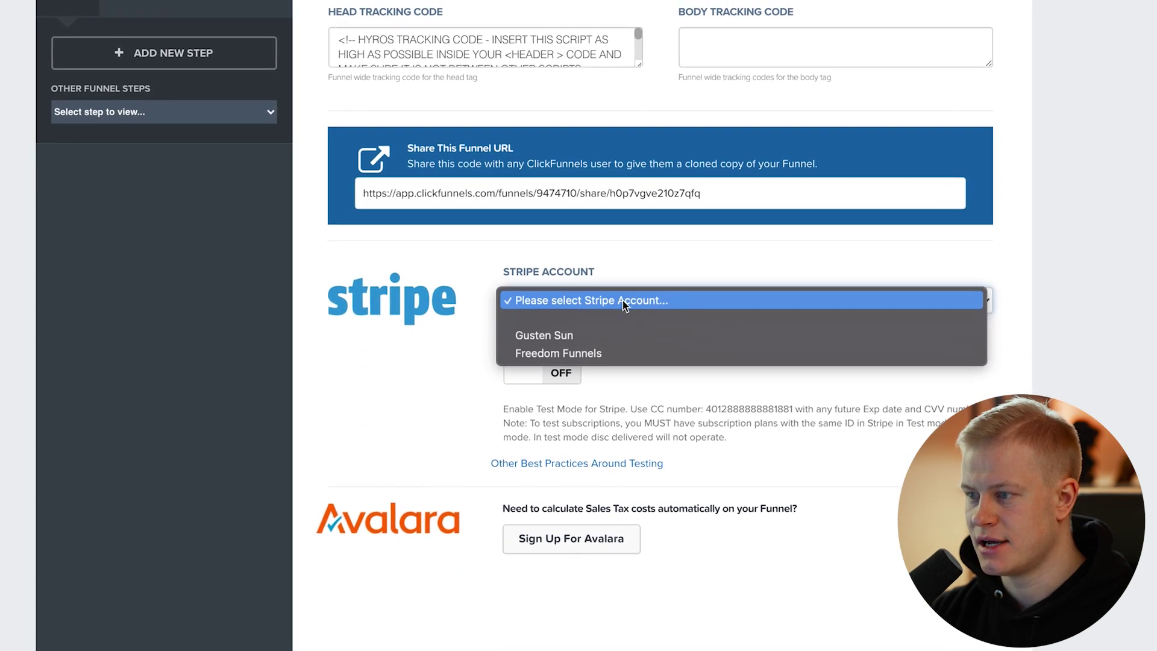
click(597, 360)
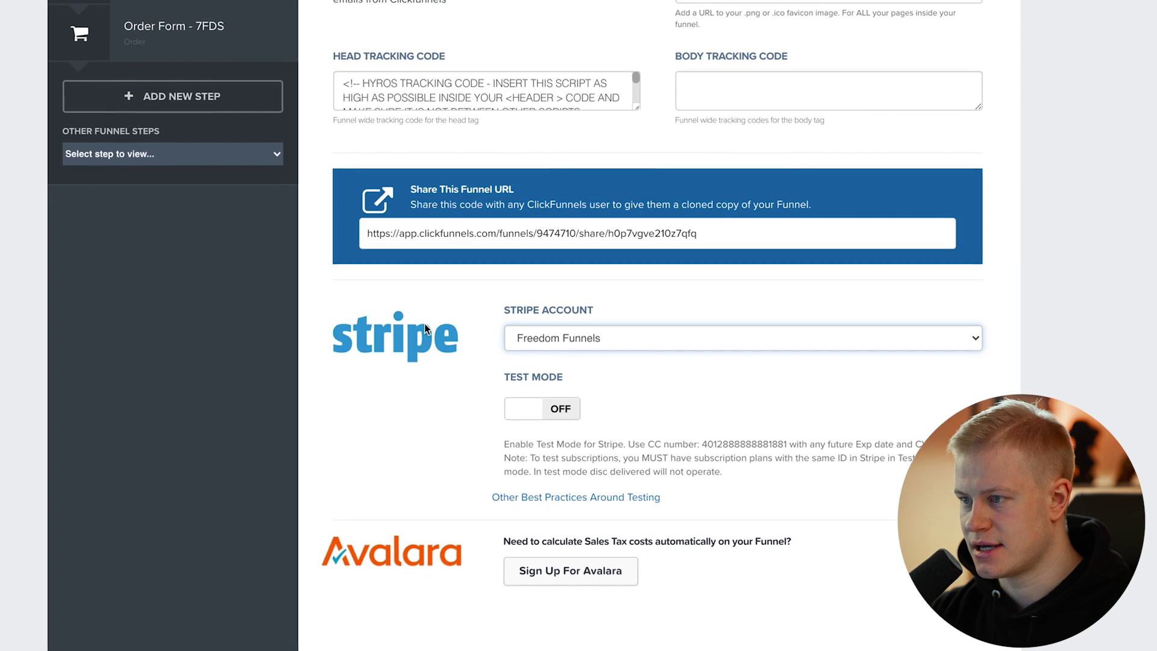
Open the funnel's Order Form step from the Funnel Steps sidebar.
scroll(422, 337, down, 15)
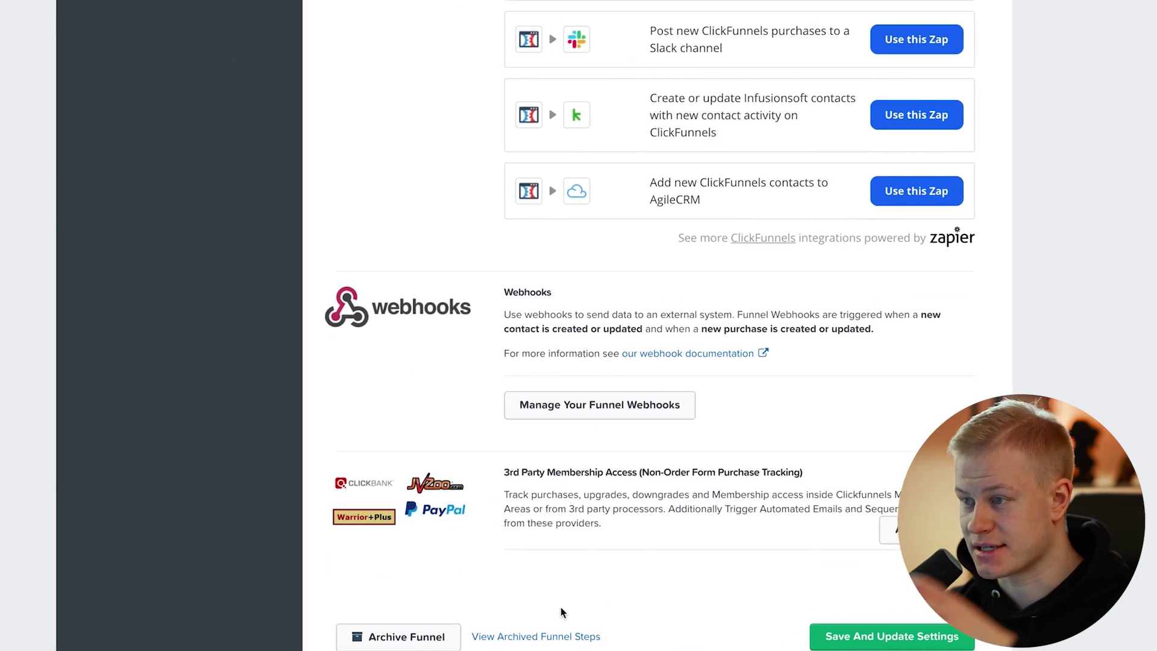
scroll(560, 606, up, 20)
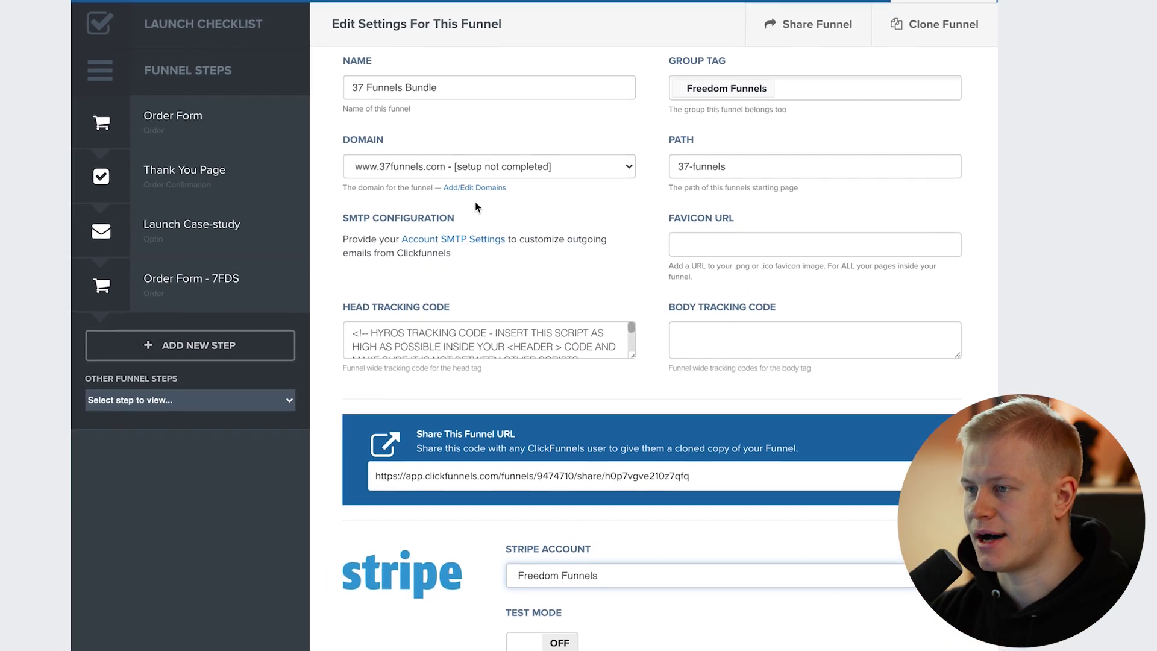
scroll(491, 331, down, 10)
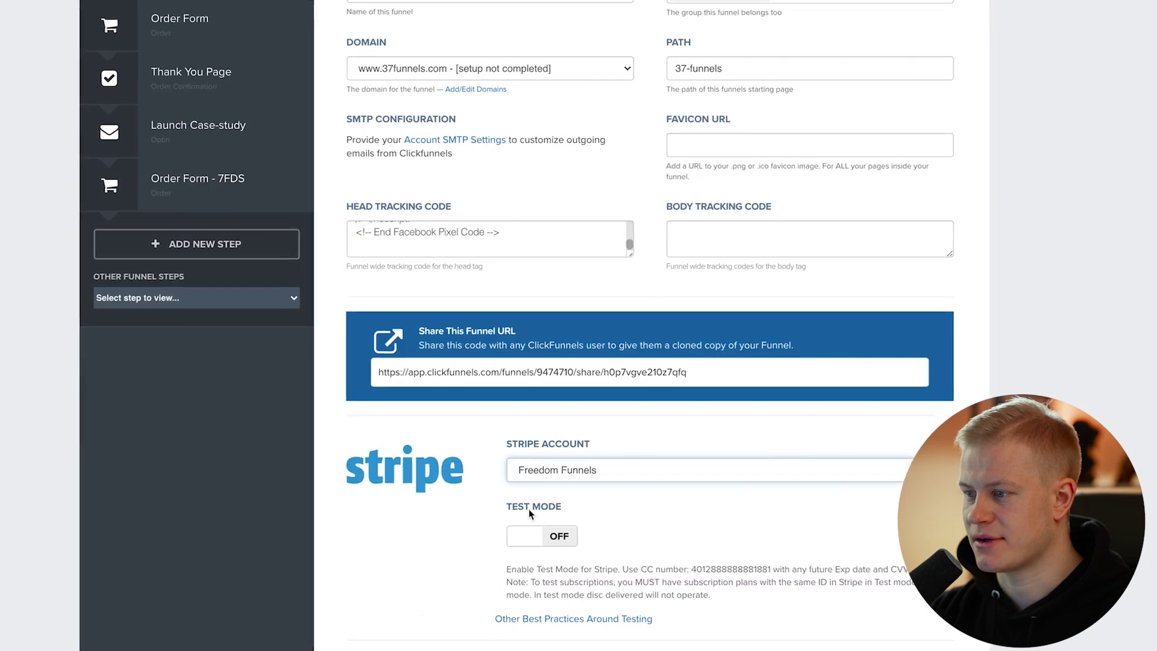
scroll(656, 513, up, 5)
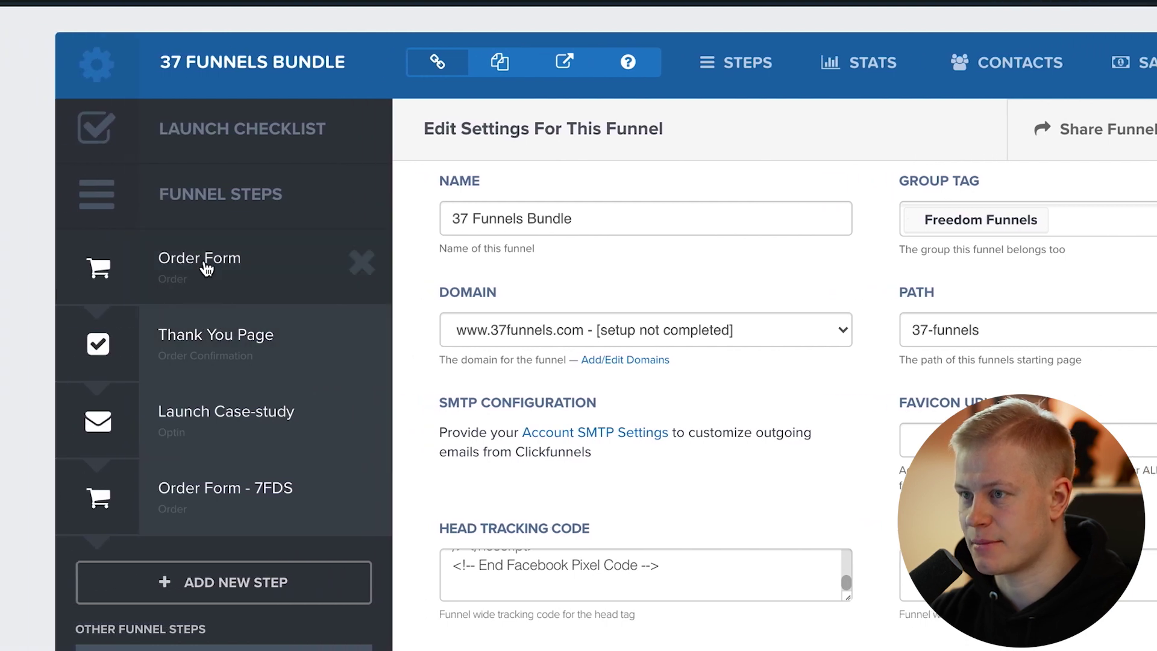
click(206, 268)
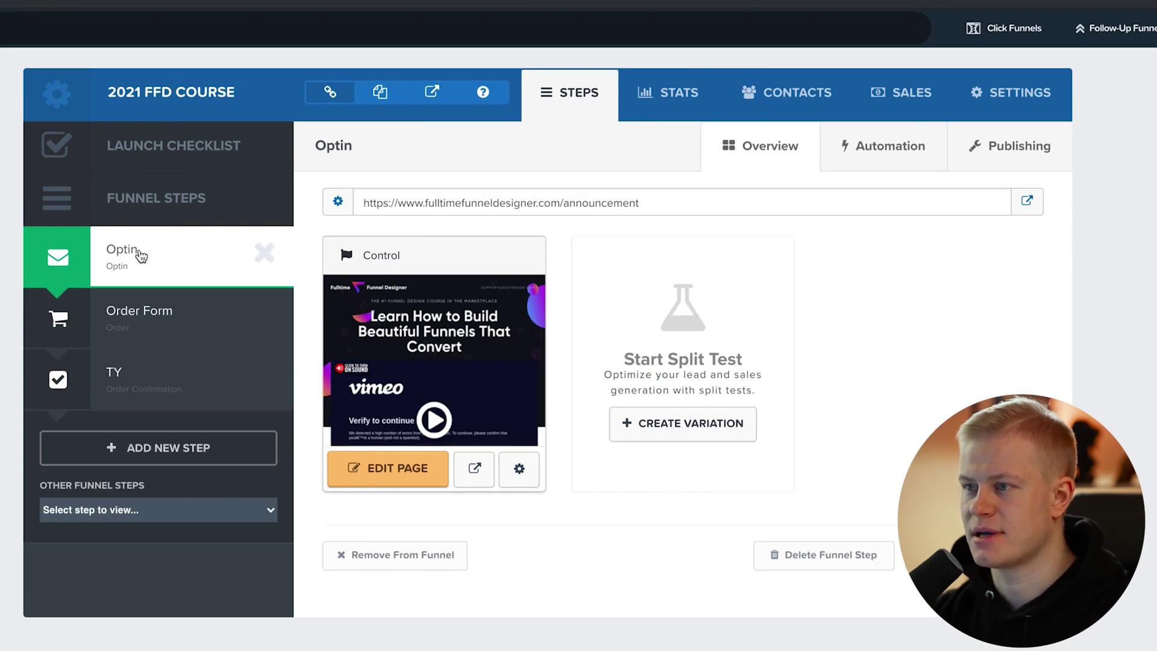
Open the opt-in page's live URL and view the 2021 FFD Course Order Form products.
click(1021, 201)
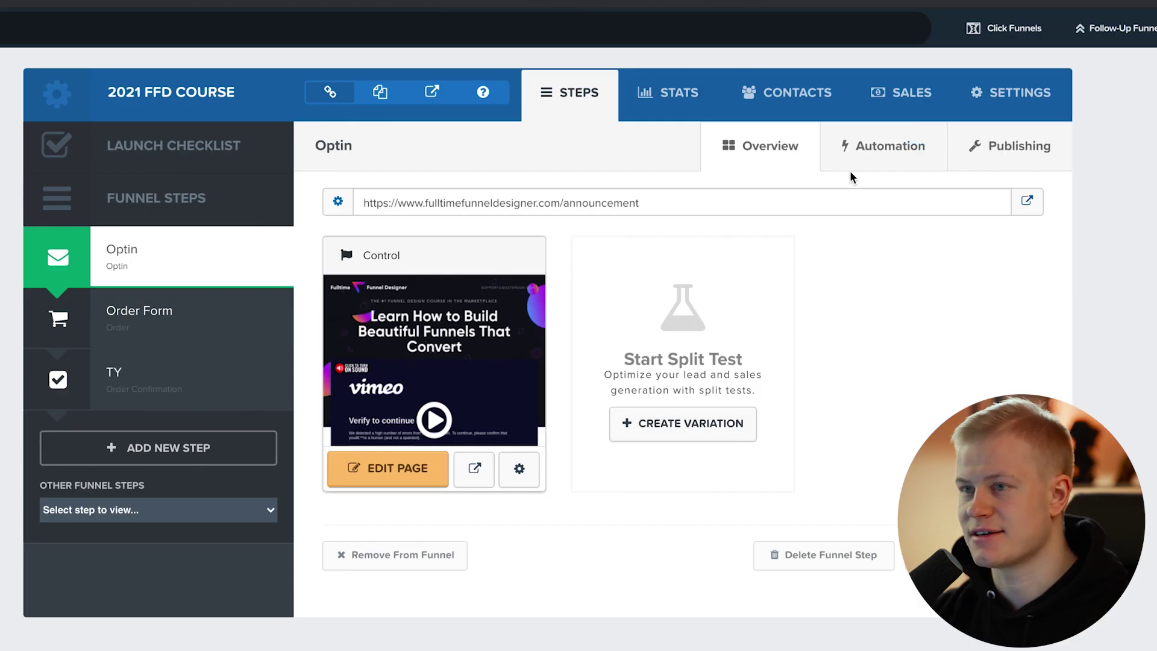
click(180, 319)
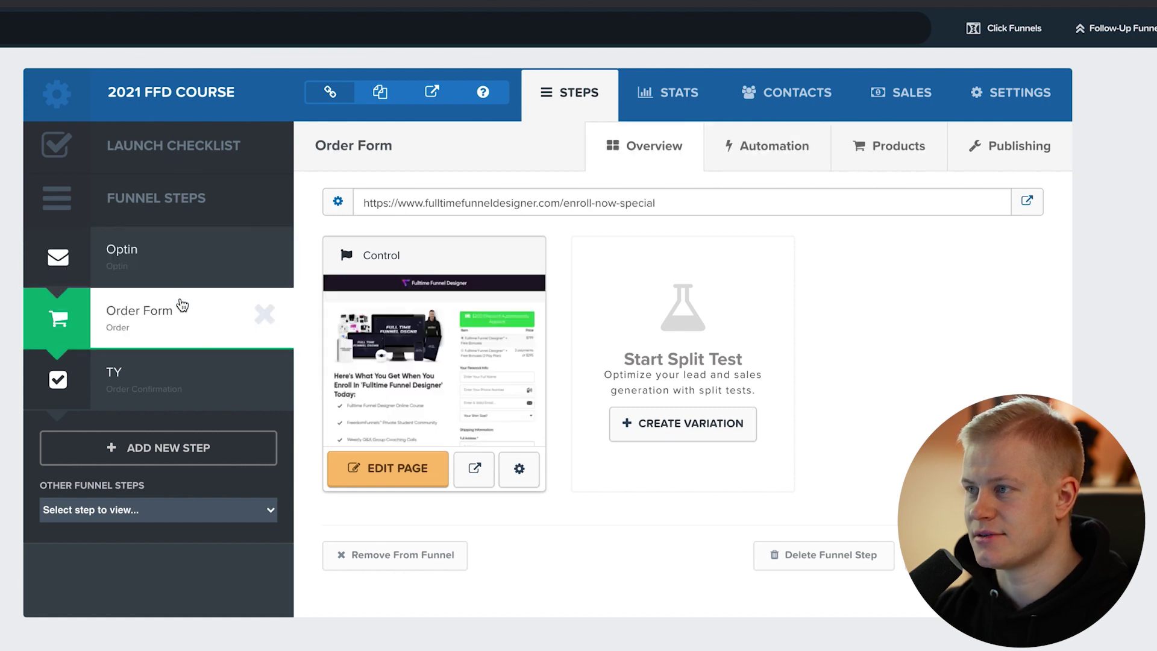
click(875, 148)
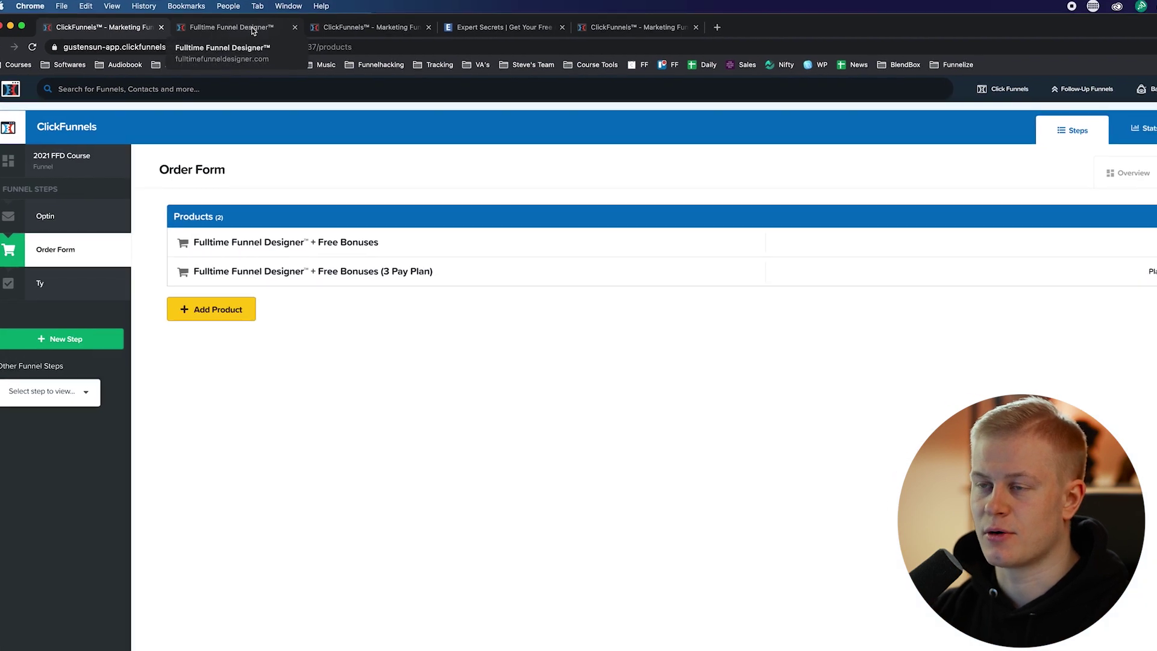
Close the Fulltime Funnel Designer sales page and show the 37 Funnels Bundle order form products.
click(204, 23)
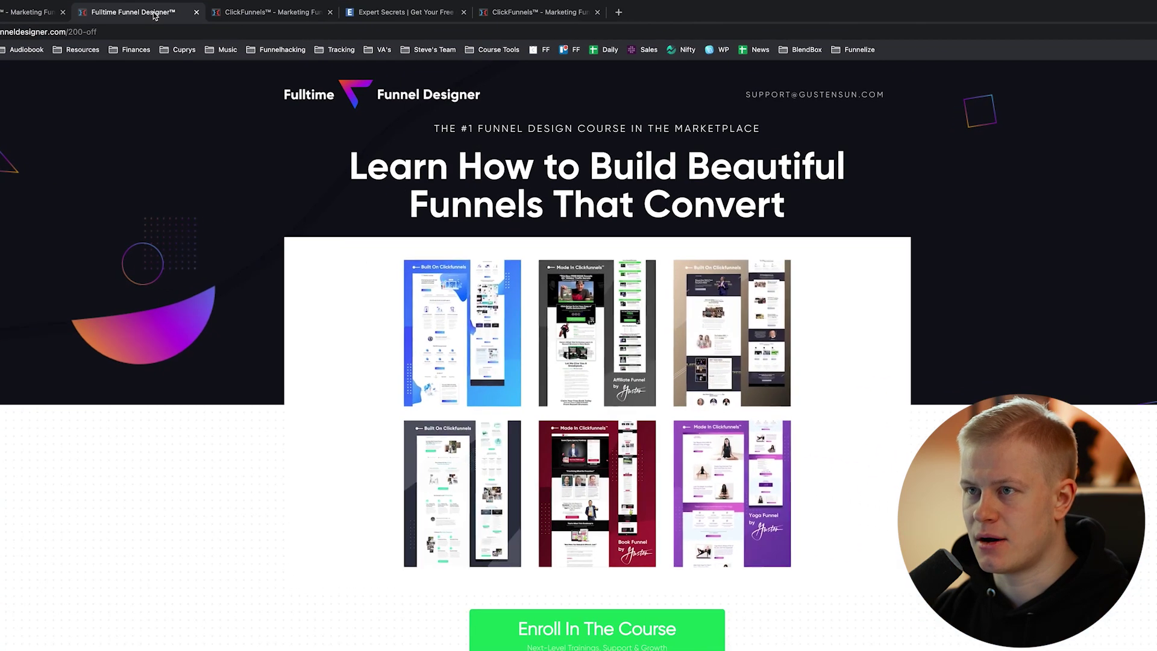
click(326, 20)
click(197, 12)
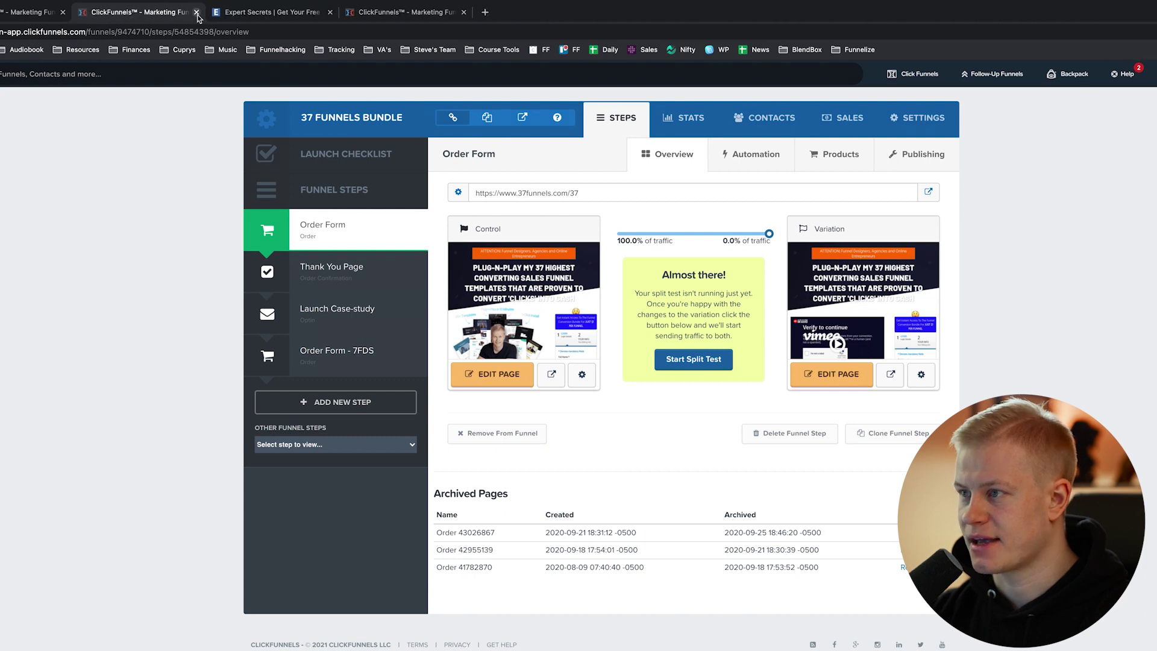
click(856, 160)
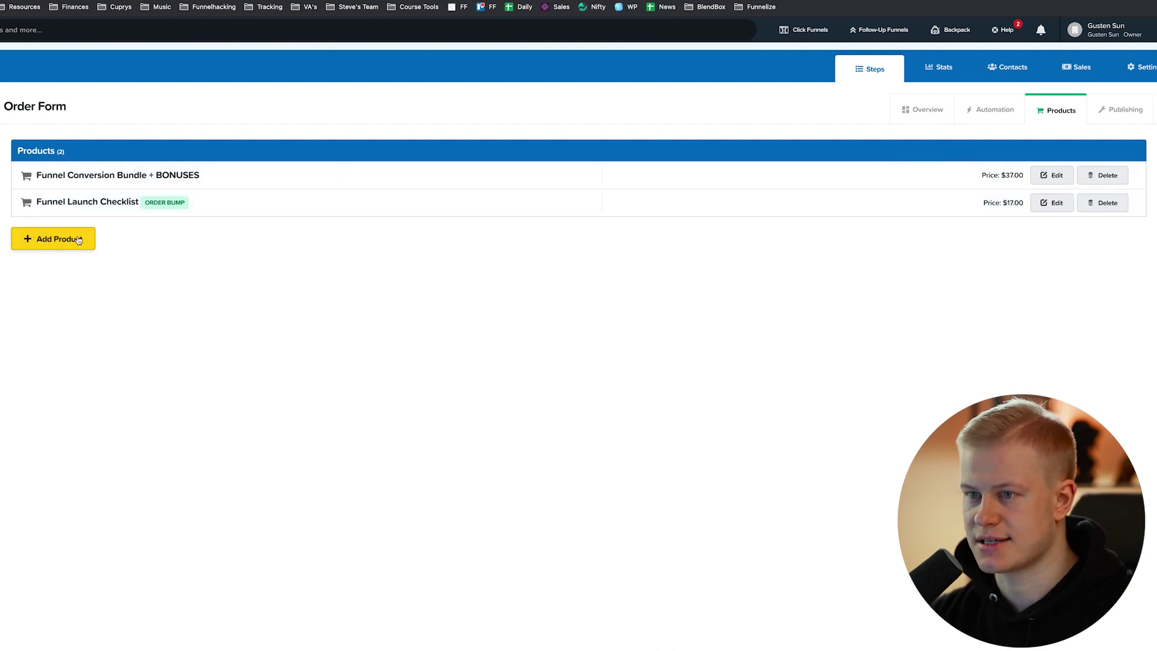
Add a one-time Stripe product named 'Template Bundle + Tutorials'.
click(79, 239)
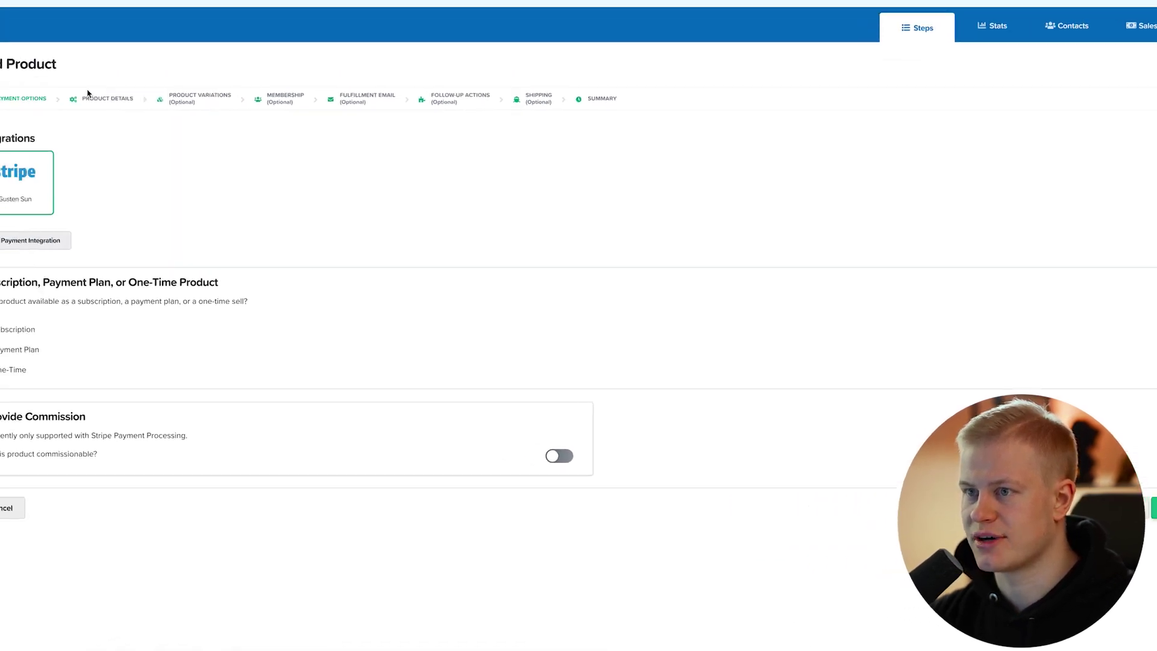
click(106, 98)
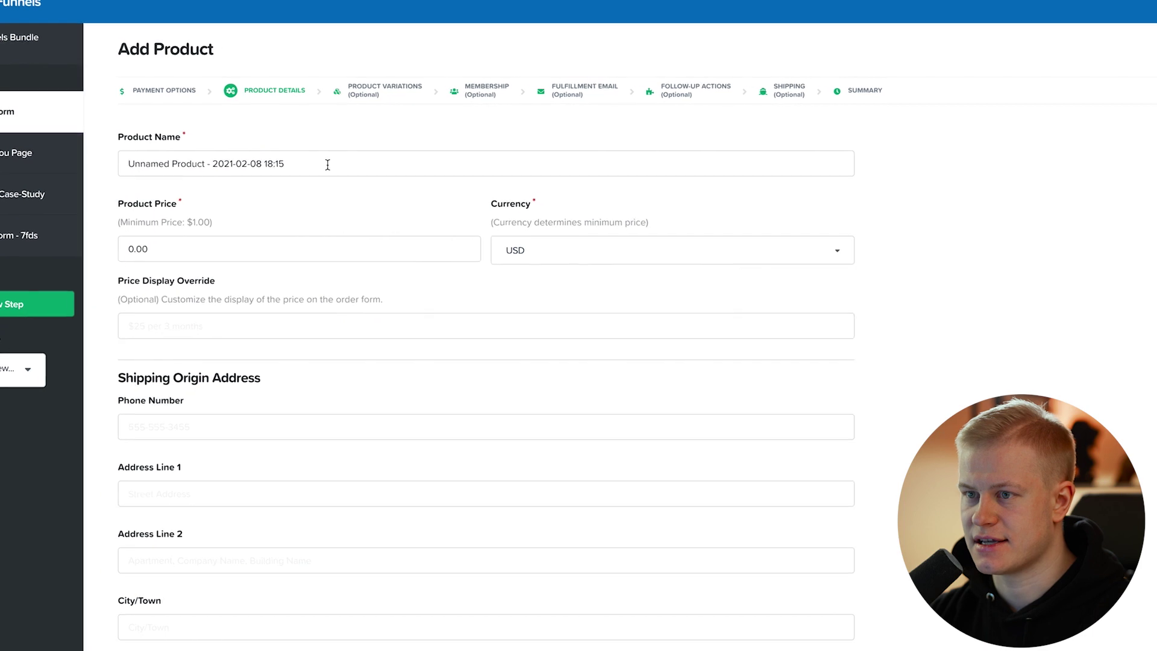
double_click(327, 159)
key(ctrl+a)
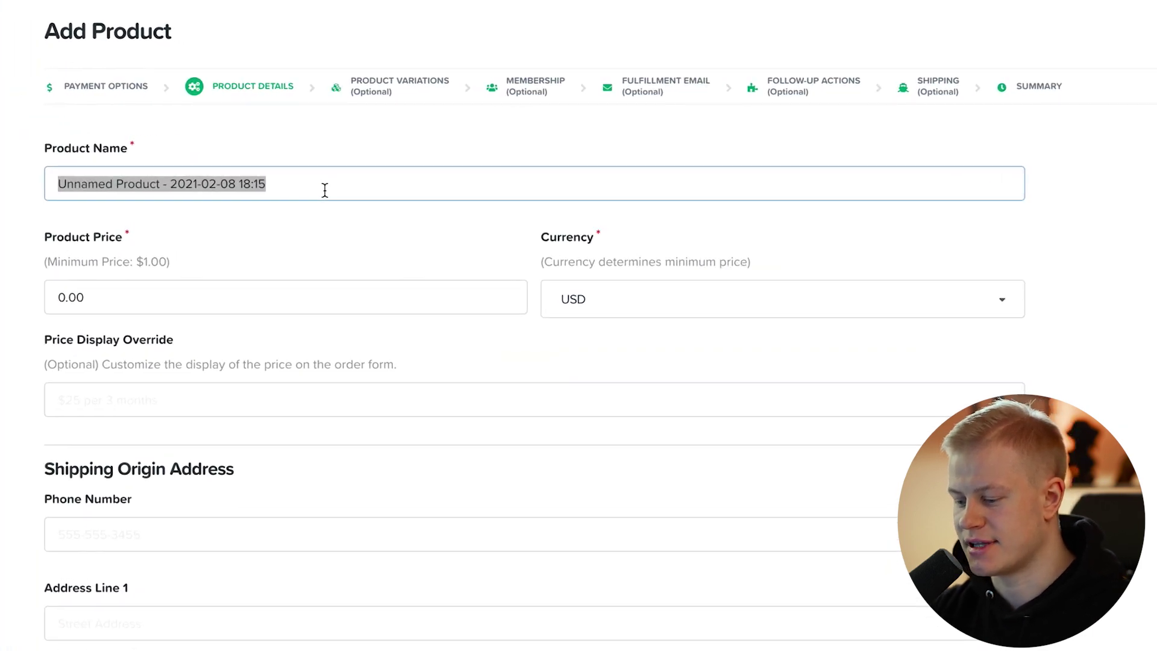
text(Template Bundle + Tutorials)
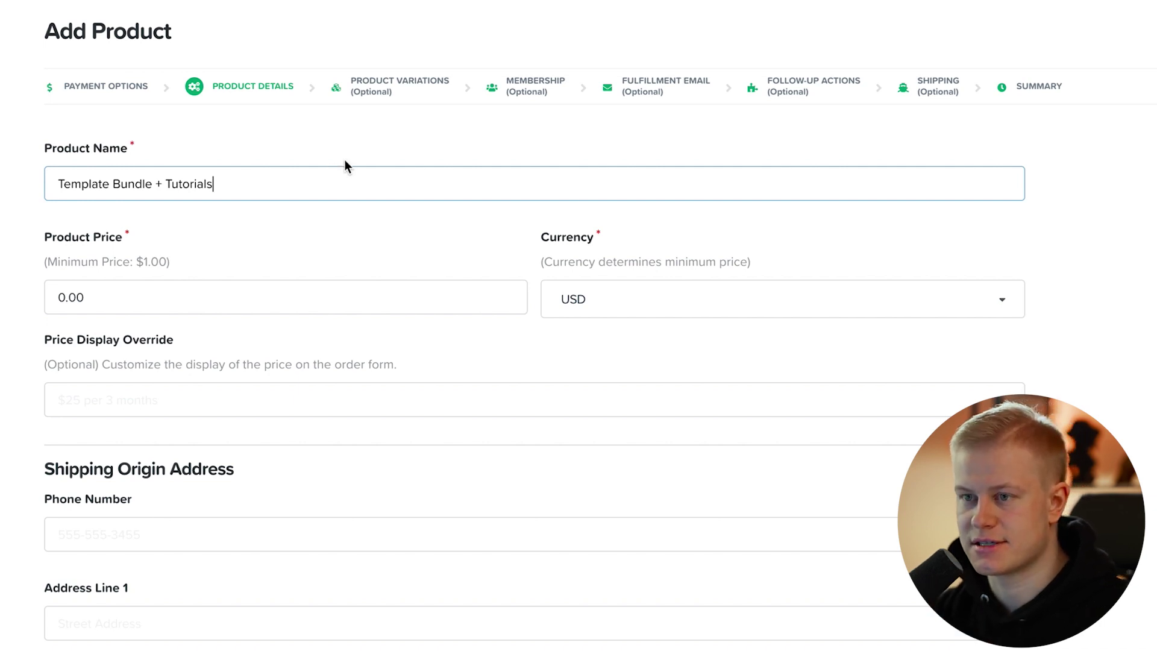
drag(241, 185, 53, 176)
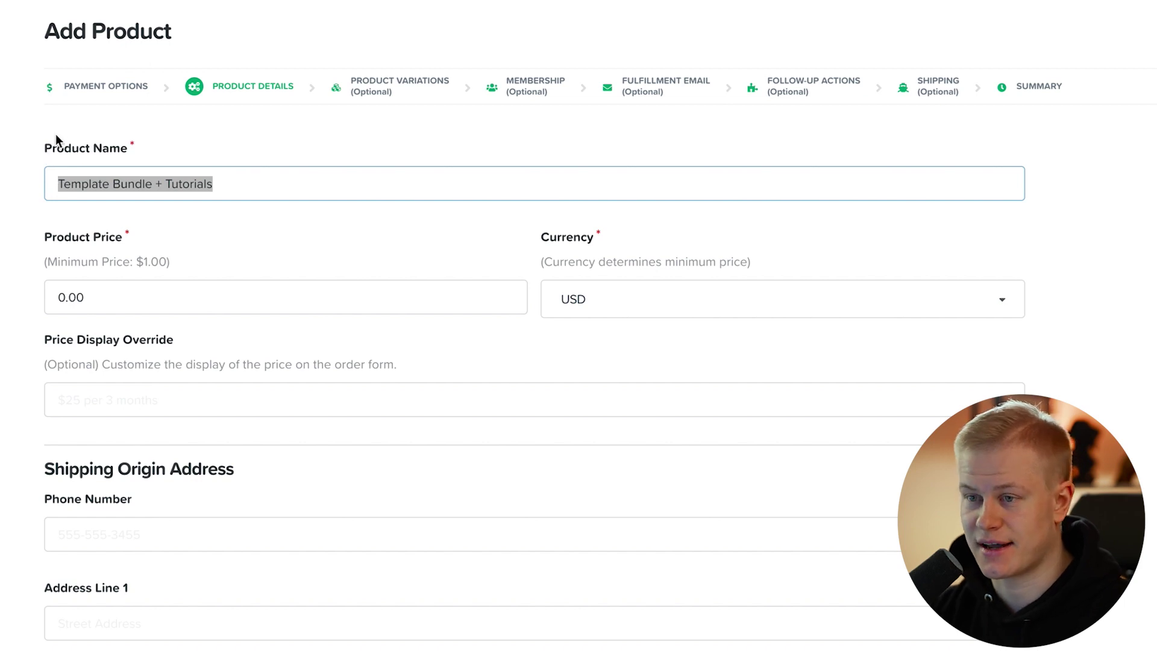
Set the product price to 37 and the billing description to 'Freedom Funnels Bundle'.
click(184, 299)
double_click(173, 283)
text(37)
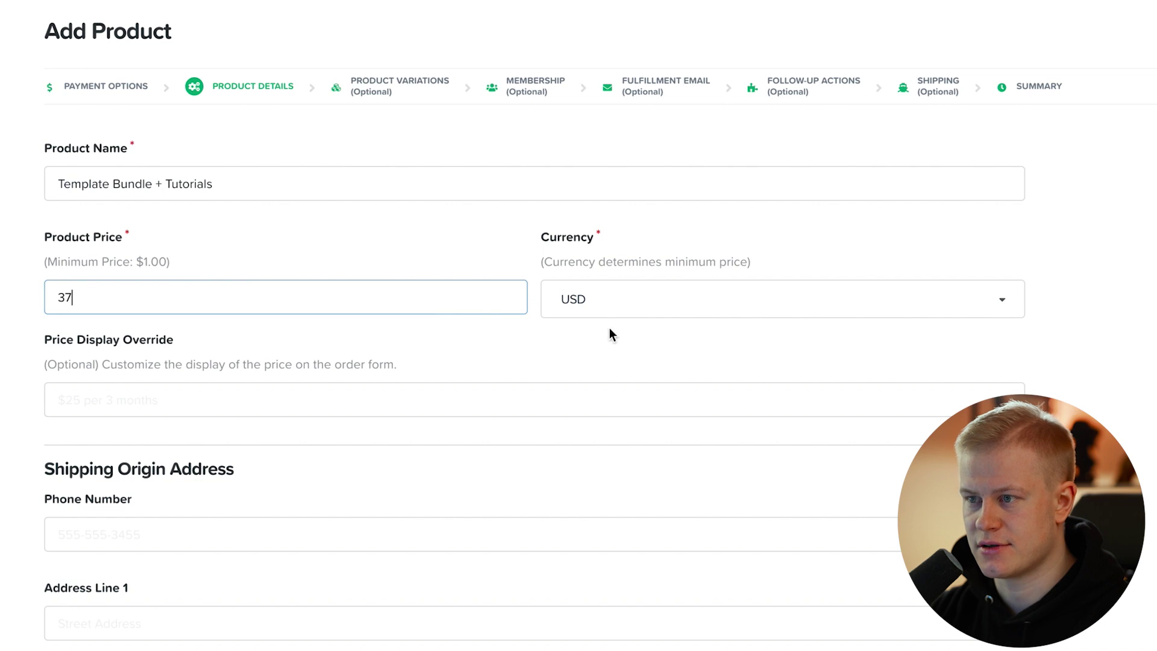
scroll(100, 599, down, 10)
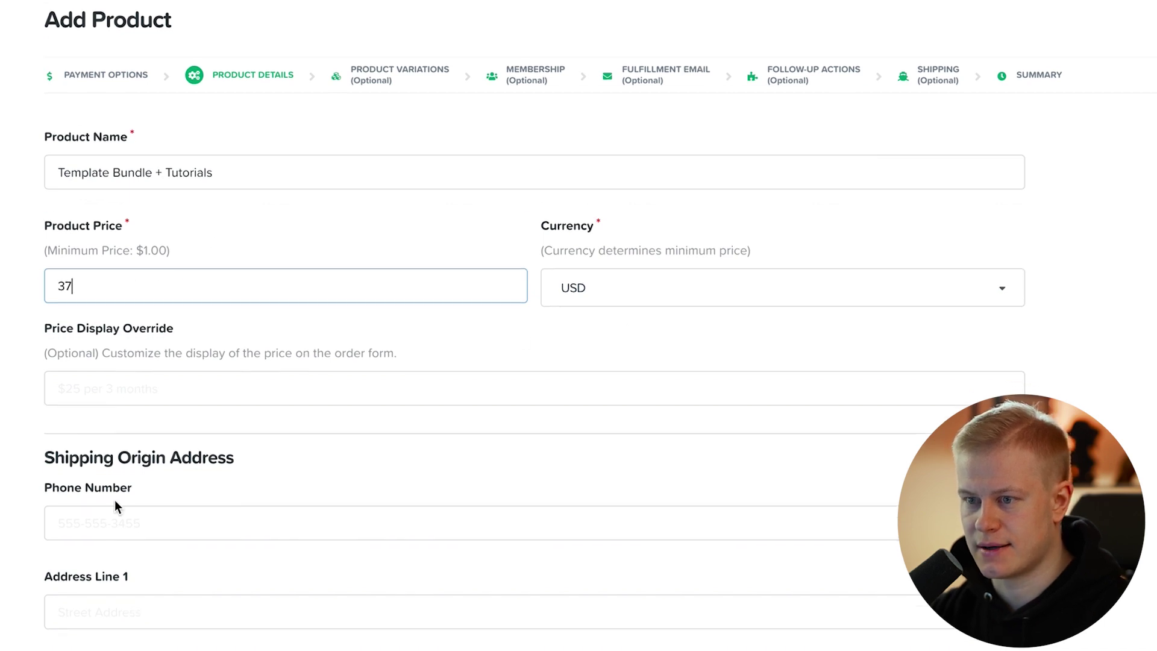
scroll(205, 343, down, 6)
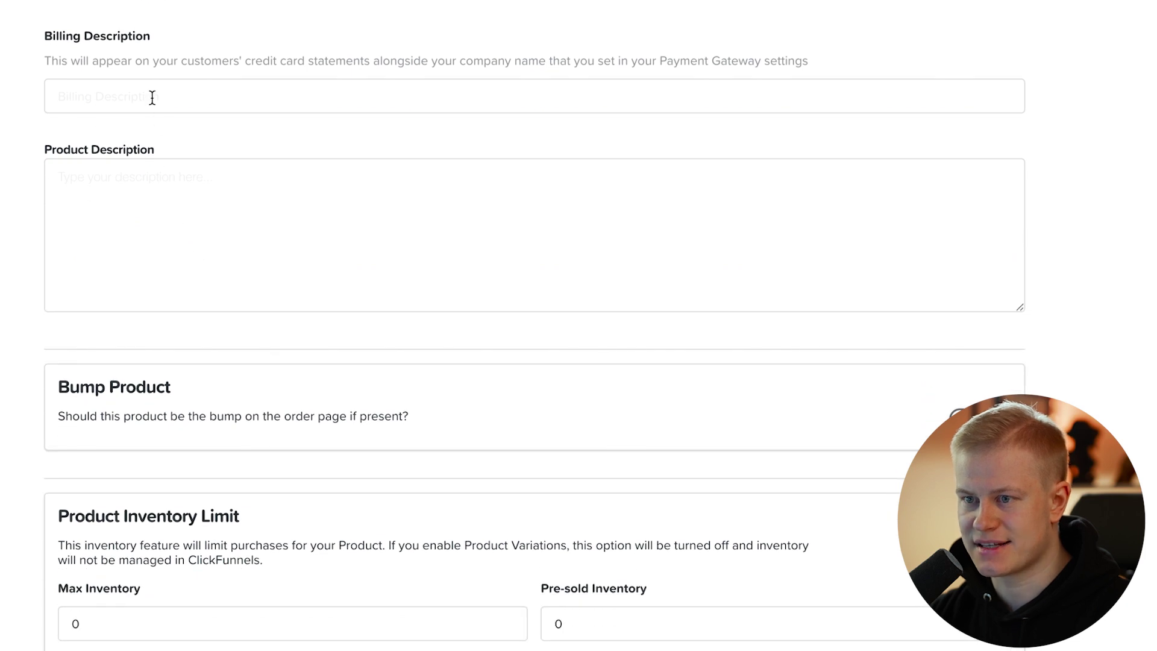
click(153, 94)
text(F)
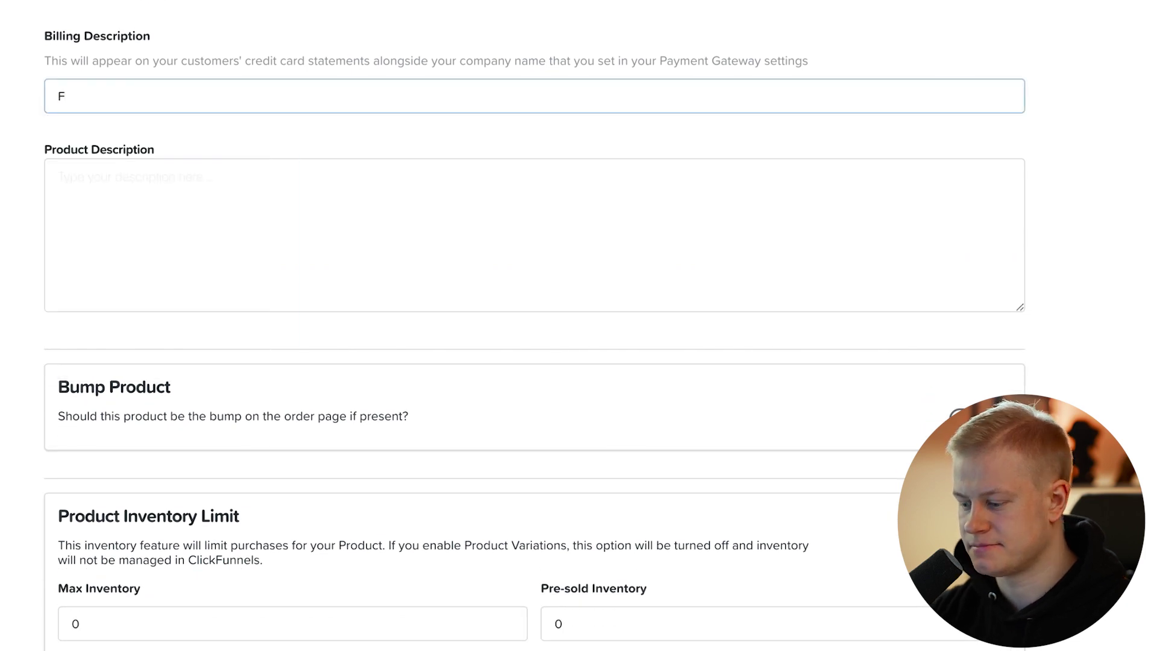
text(reedom Funnels)
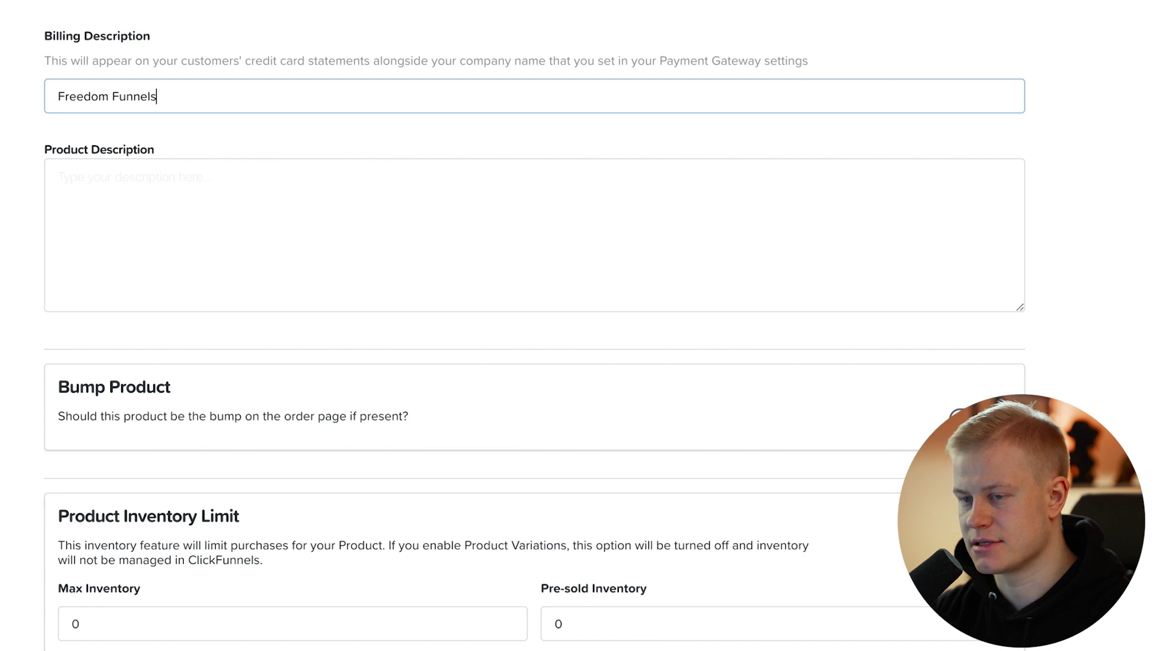
scroll(213, 38, up, 4)
scroll(213, 38, up, 7)
scroll(178, 23, down, 14)
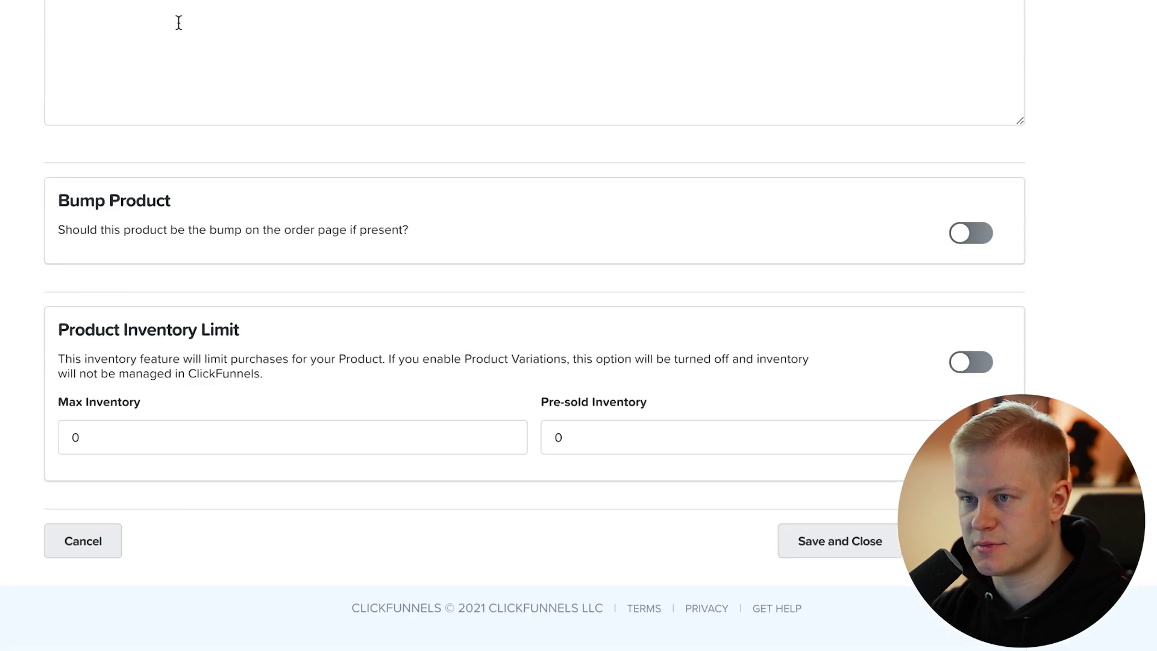
text(Bundle)
scroll(189, 152, up, 1)
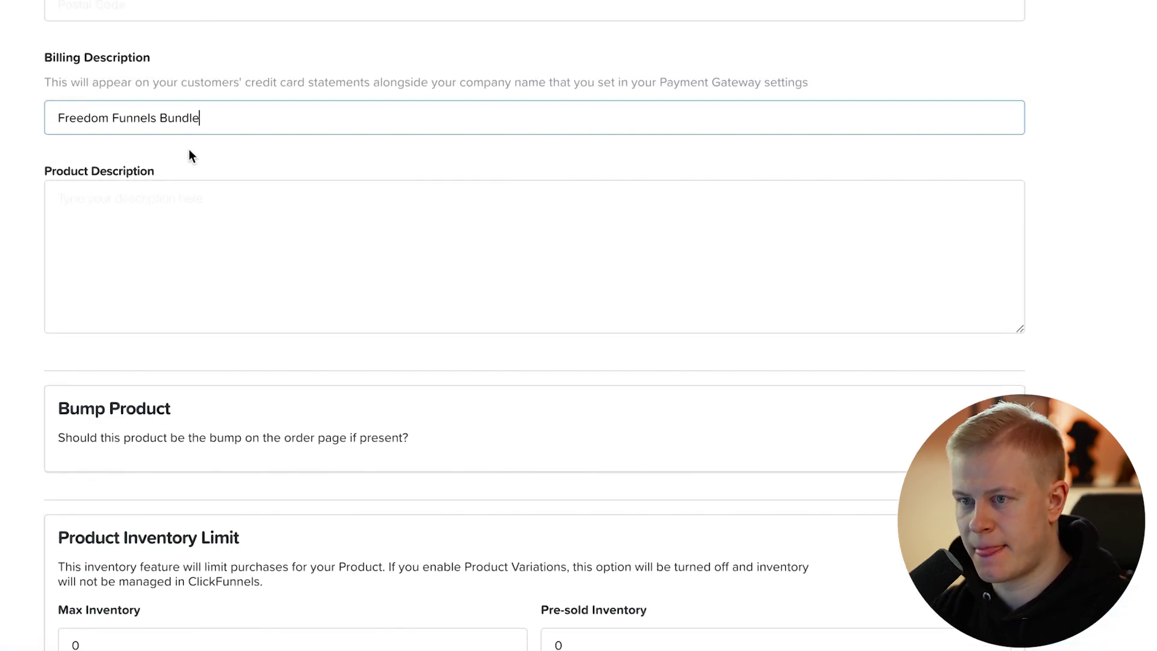
Keep the product from being an order bump by toggling Bump back off.
click(140, 271)
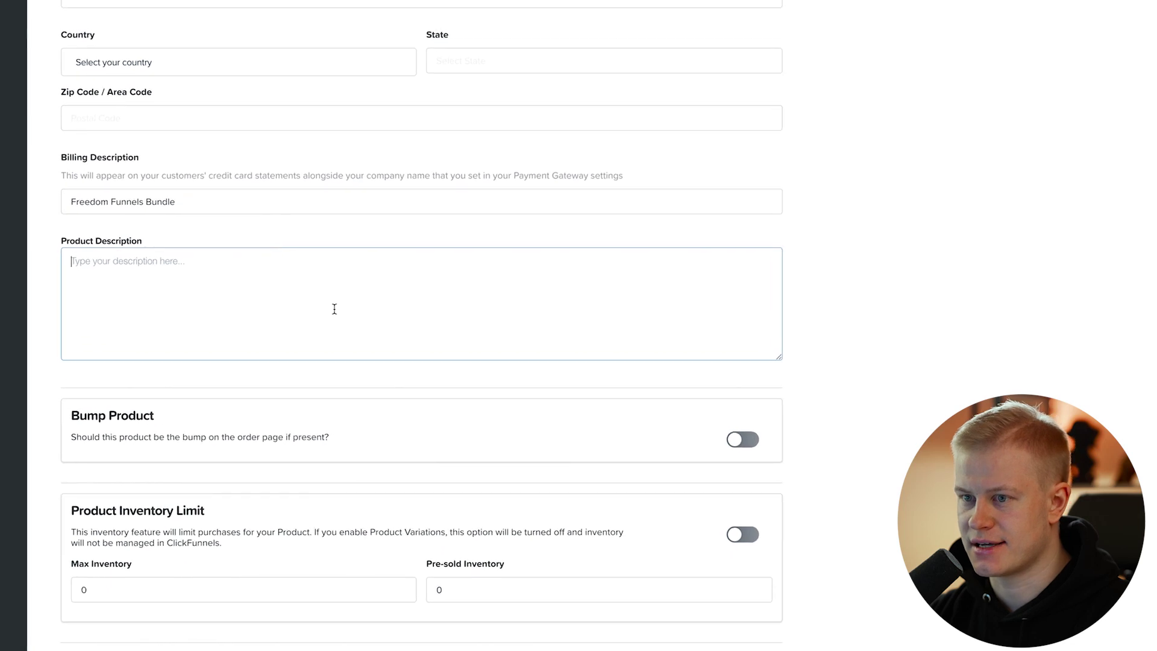
click(736, 434)
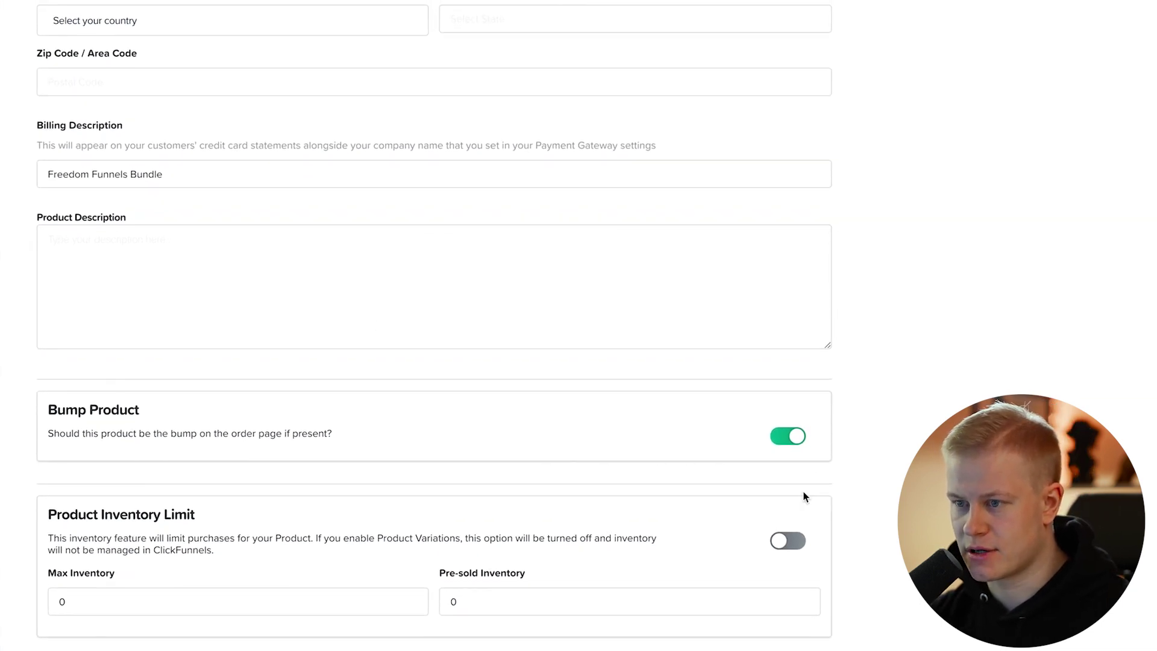
click(792, 436)
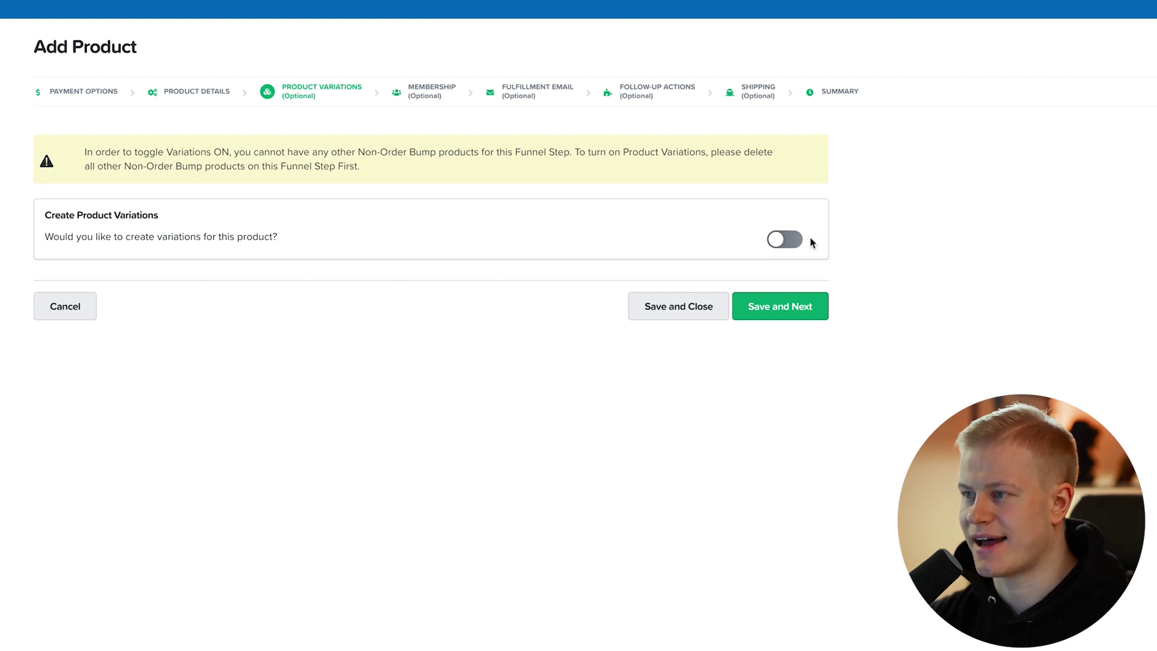
Move past Variations and enable the Kajabi membership integration.
click(794, 306)
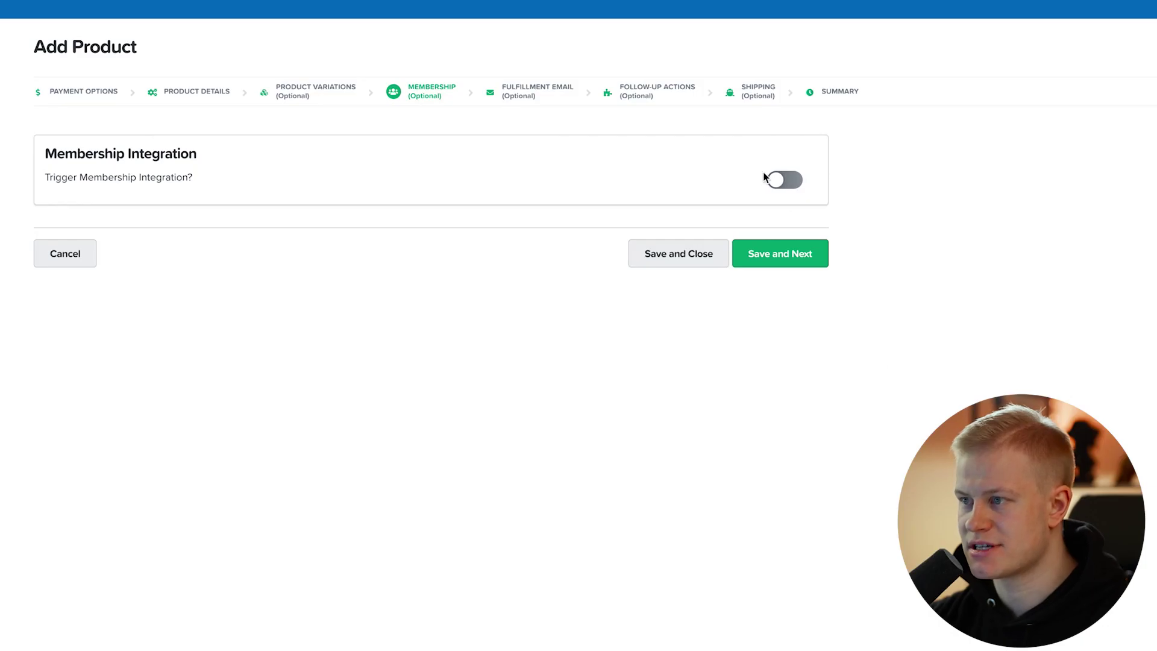
click(765, 178)
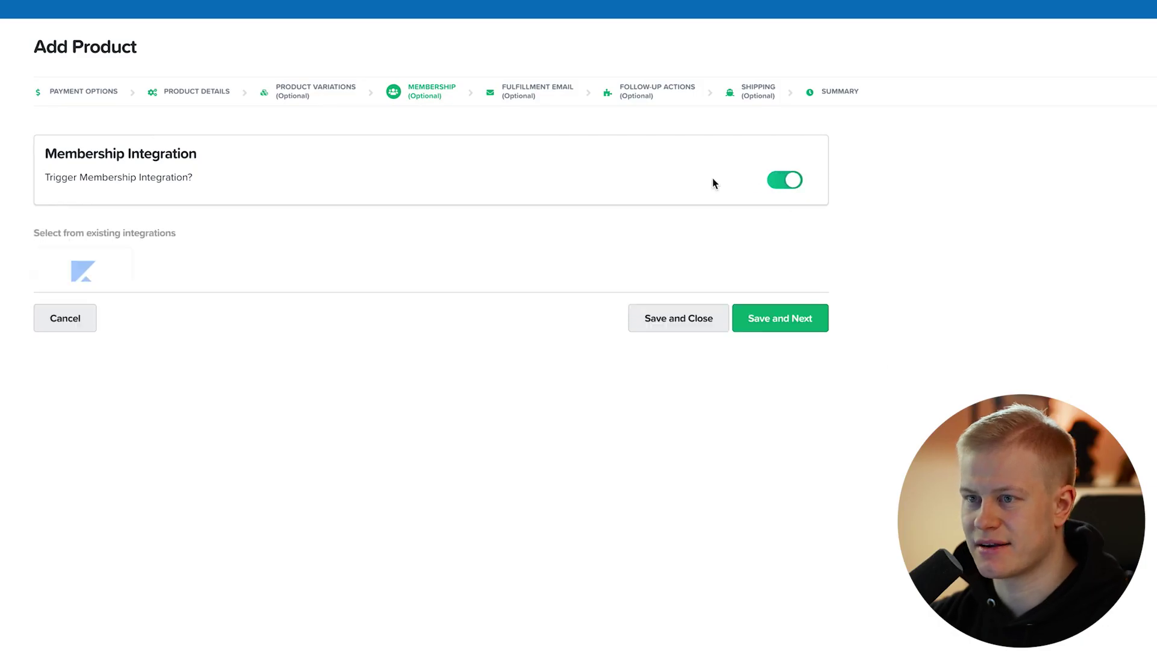
click(103, 305)
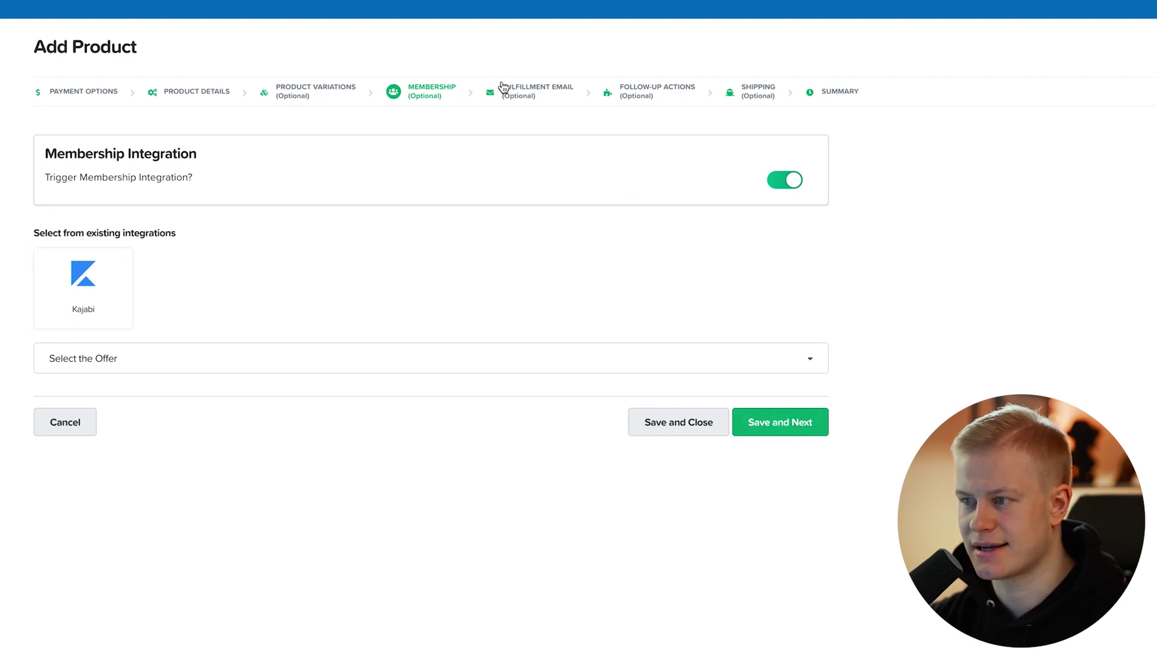
Enable the fulfillment email, then save and close the product.
click(500, 100)
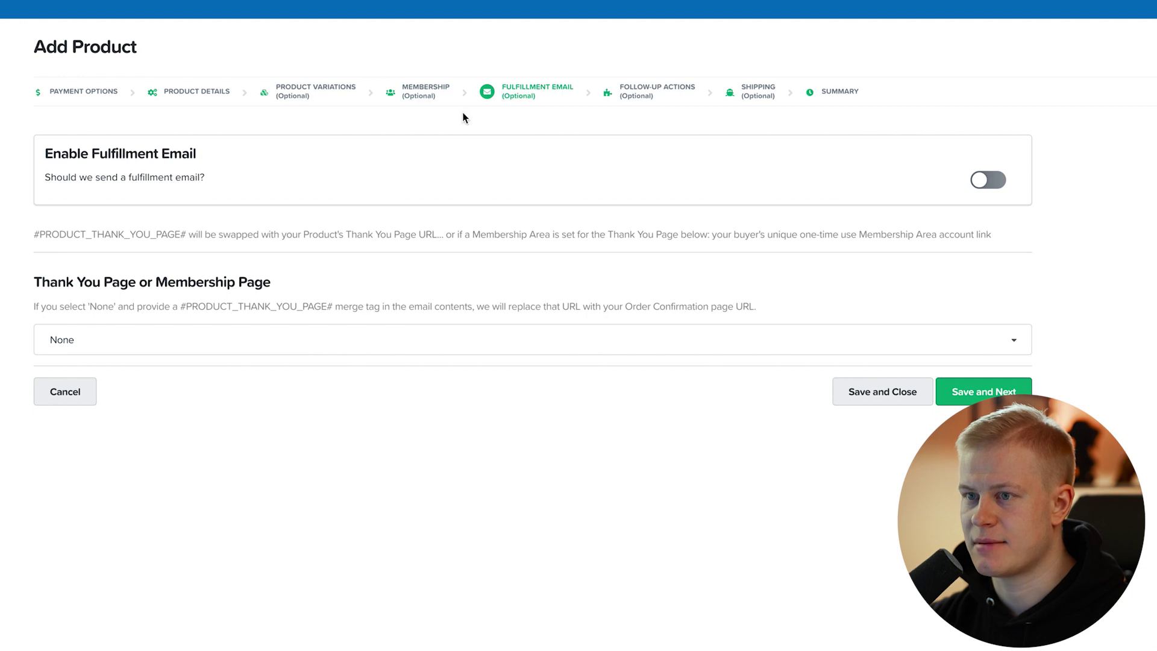
click(990, 180)
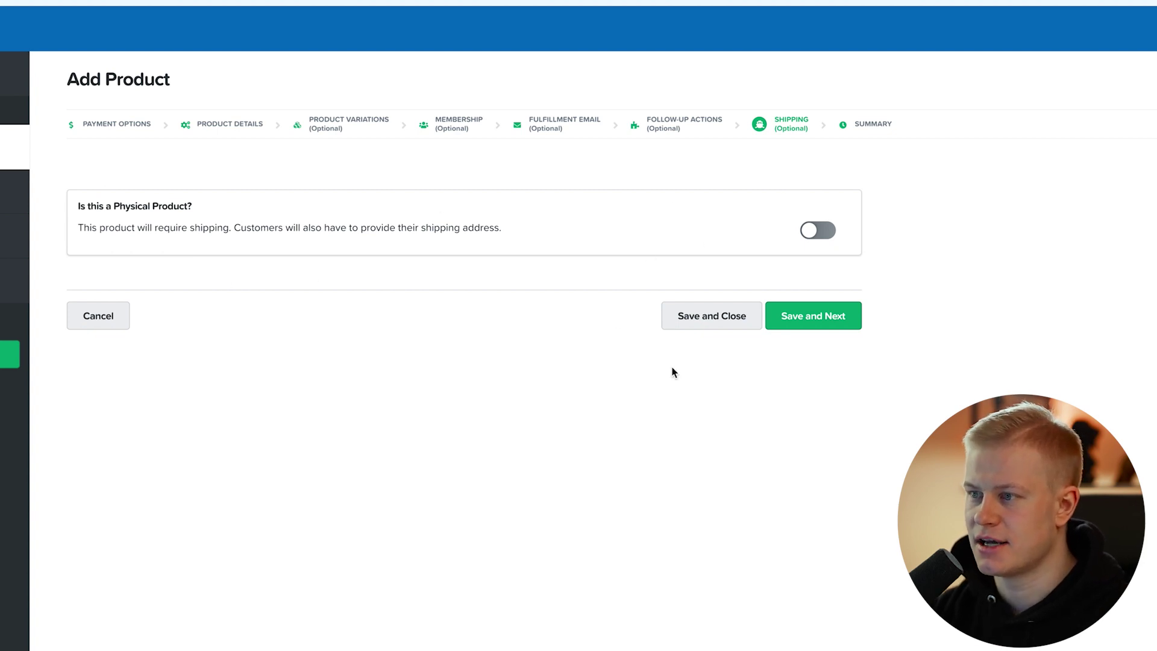
click(694, 314)
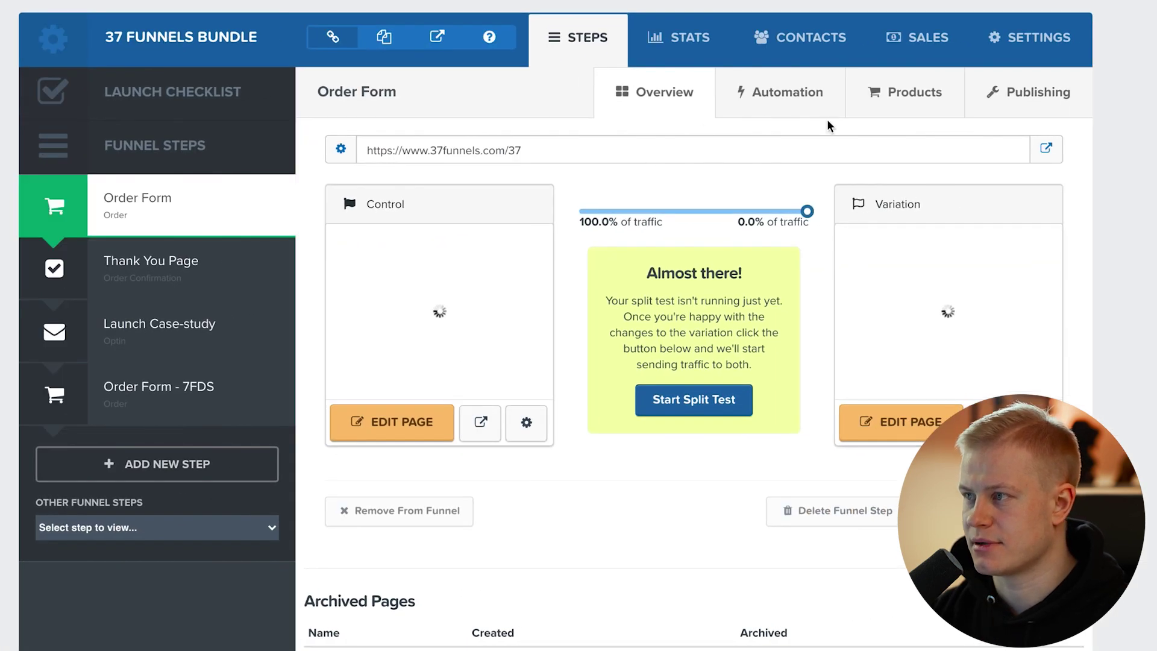
Delete the unwanted extra product from the order step's product list, confirming the deletion.
click(877, 101)
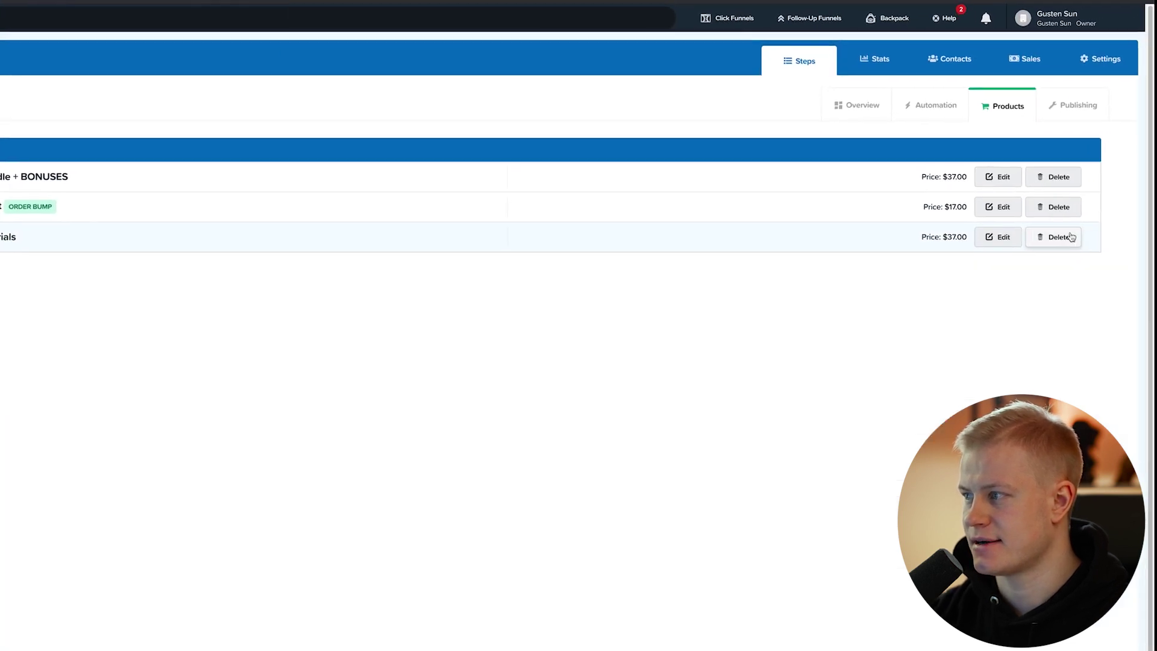
click(1071, 237)
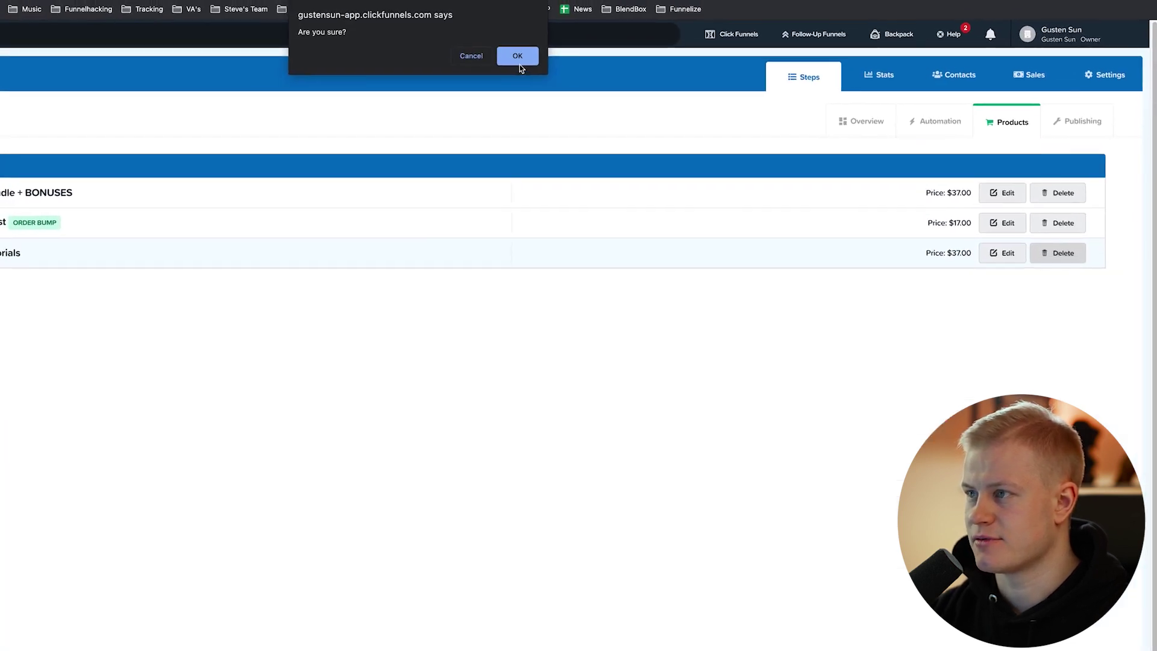
click(530, 33)
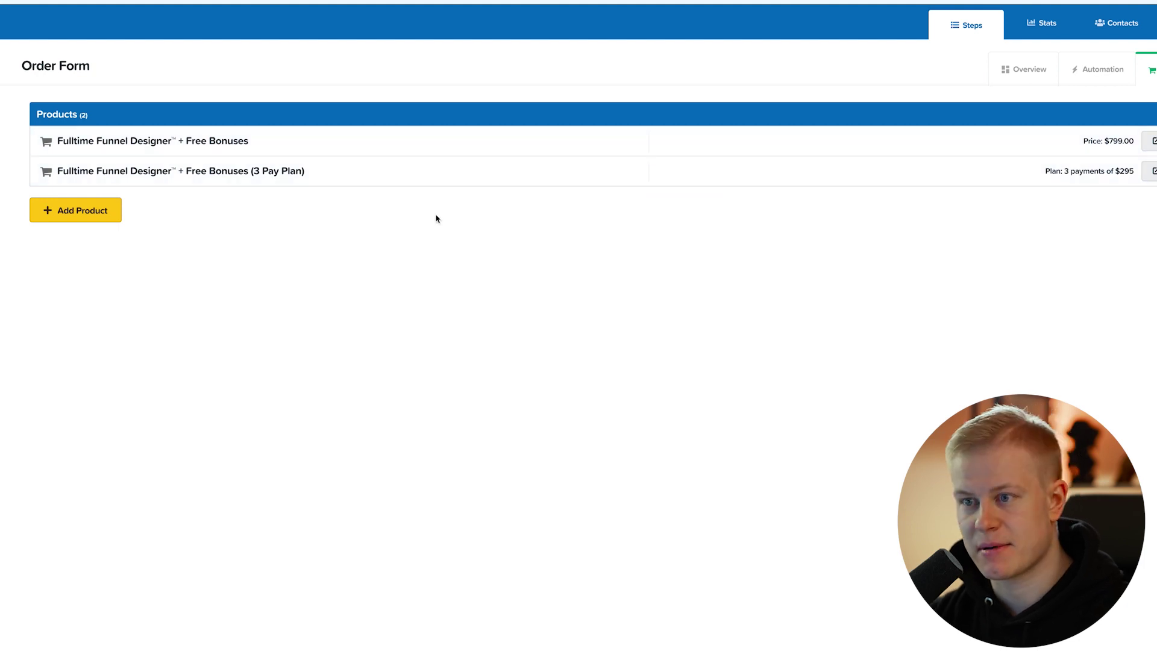
Add a new Stripe payment-plan product named 'Course Pay Plan' to the order form.
click(78, 218)
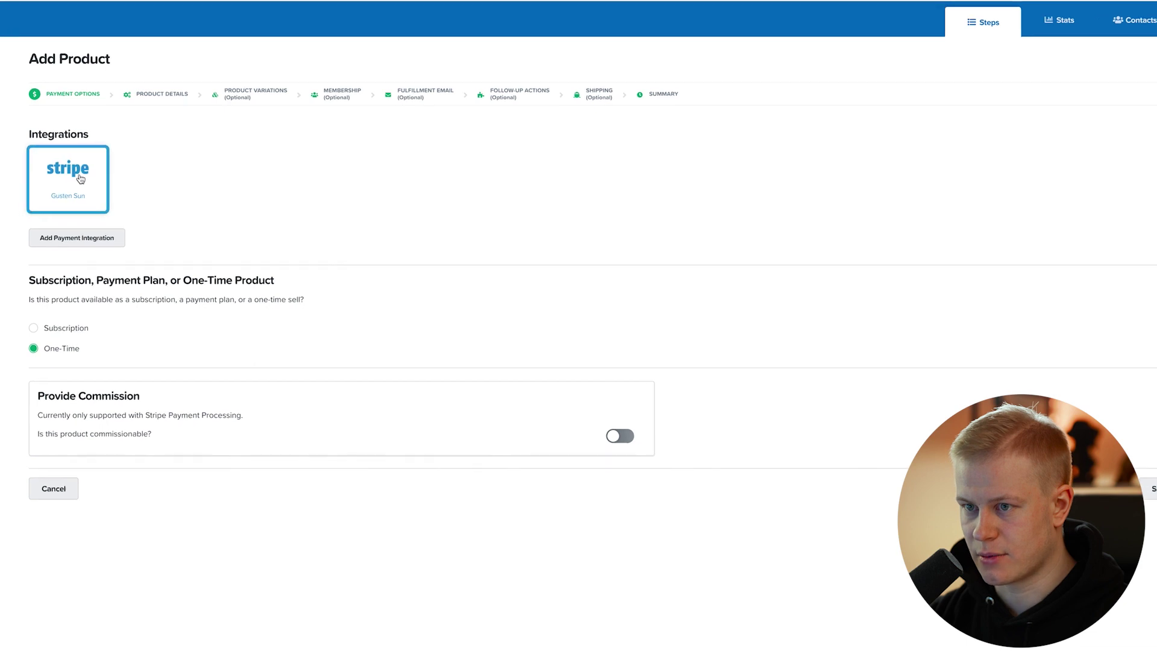
click(80, 179)
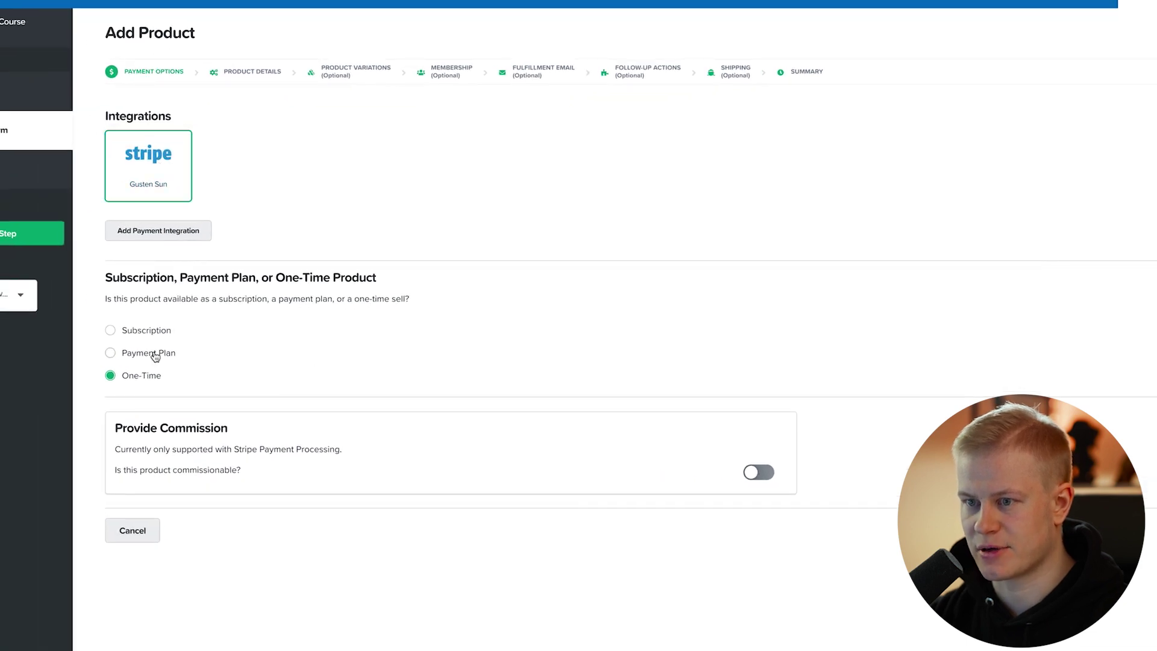
click(155, 357)
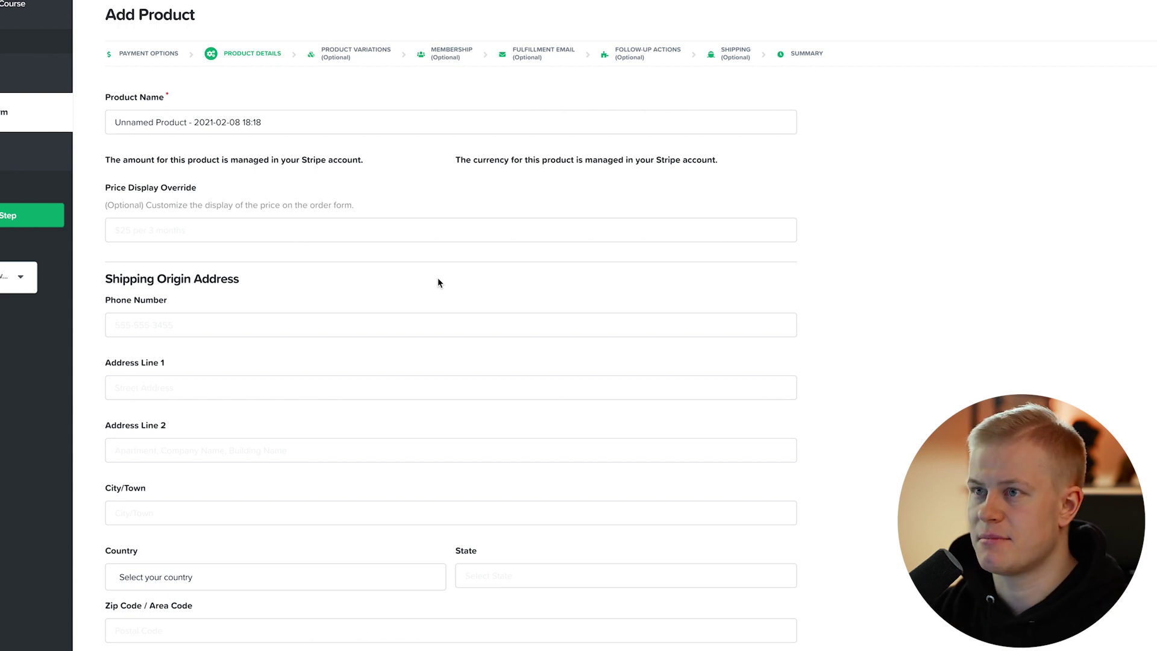
click(268, 122)
key(ctrl+a)
text(Course Pay Plan)
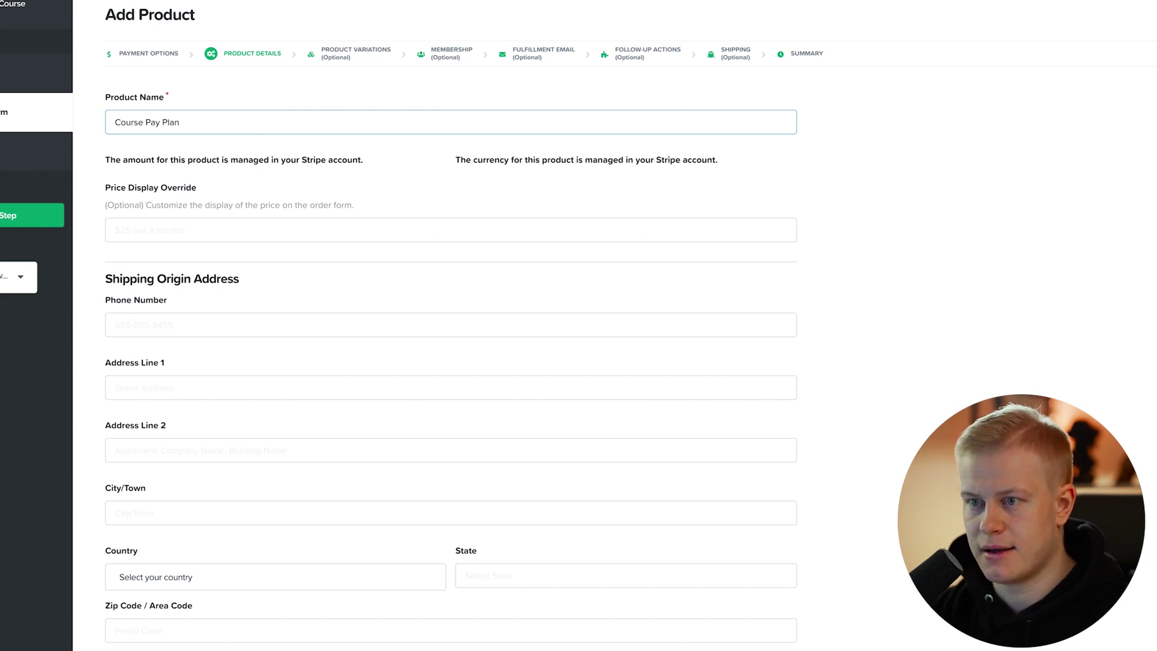
Link it to the '3 Pay Plan - Fulltime Funnel Designer Course 2021' plan with 3 payments and save.
scroll(348, 205, down, 5)
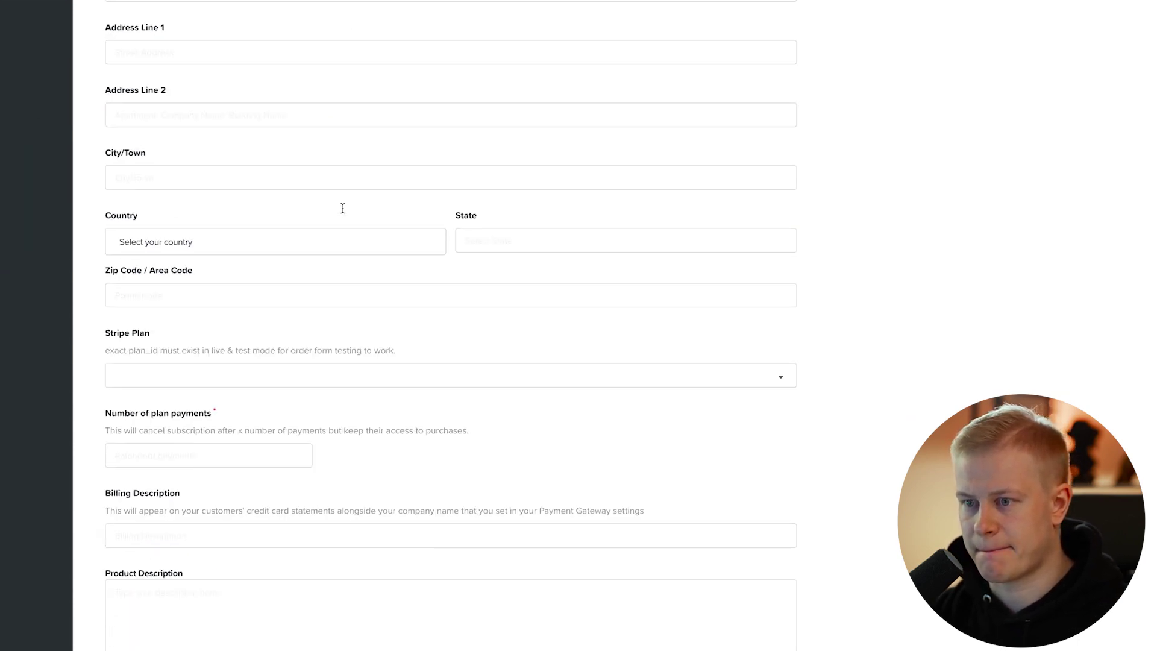
click(215, 374)
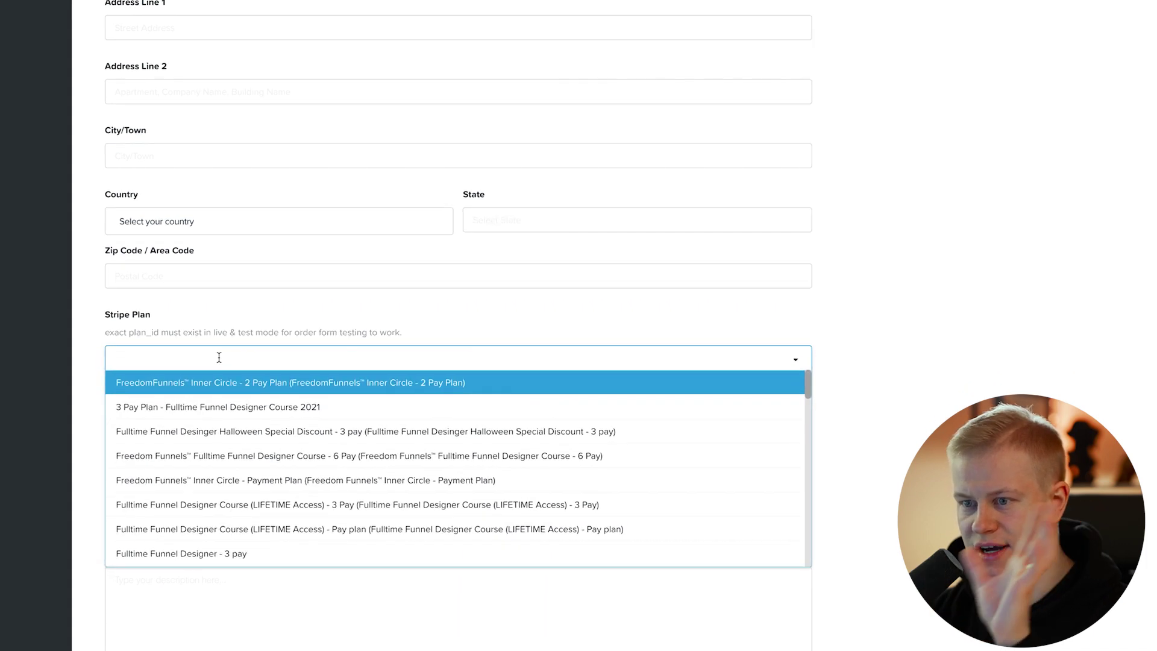
click(218, 407)
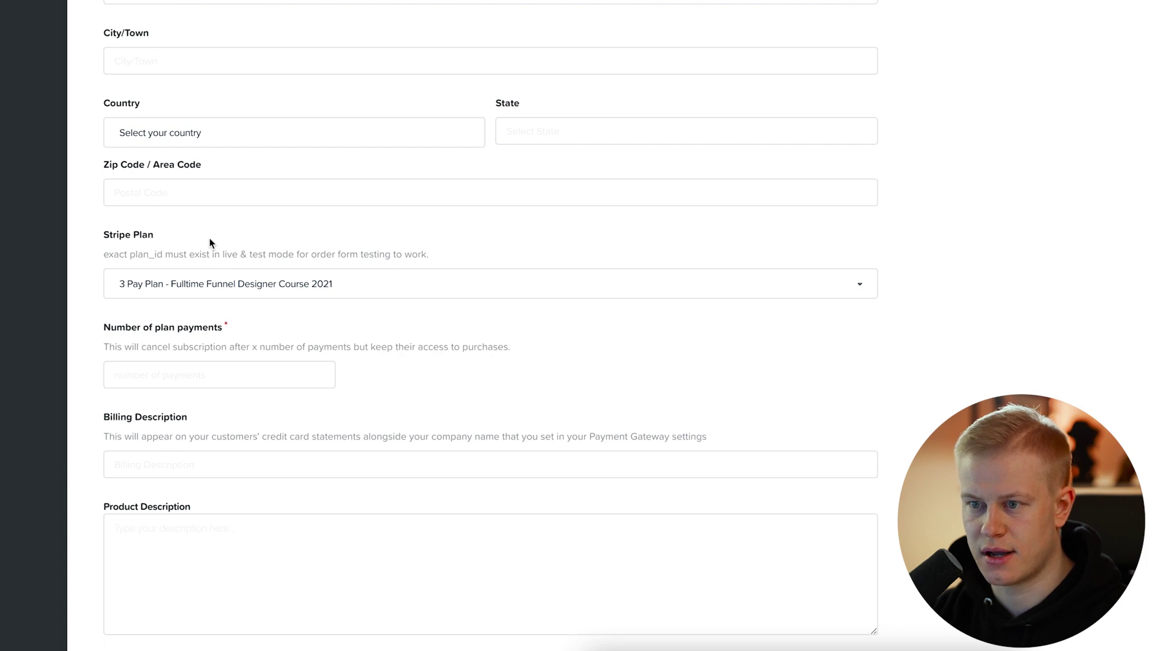
scroll(210, 243, down, 1)
click(188, 342)
text(3)
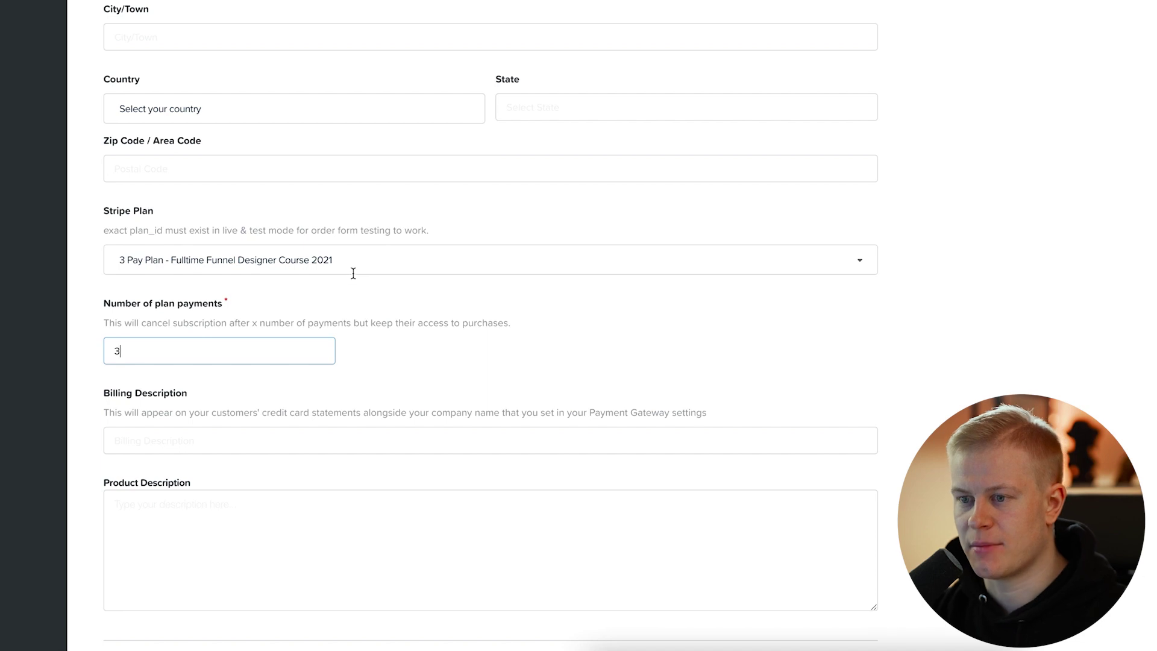
scroll(350, 280, down, 5)
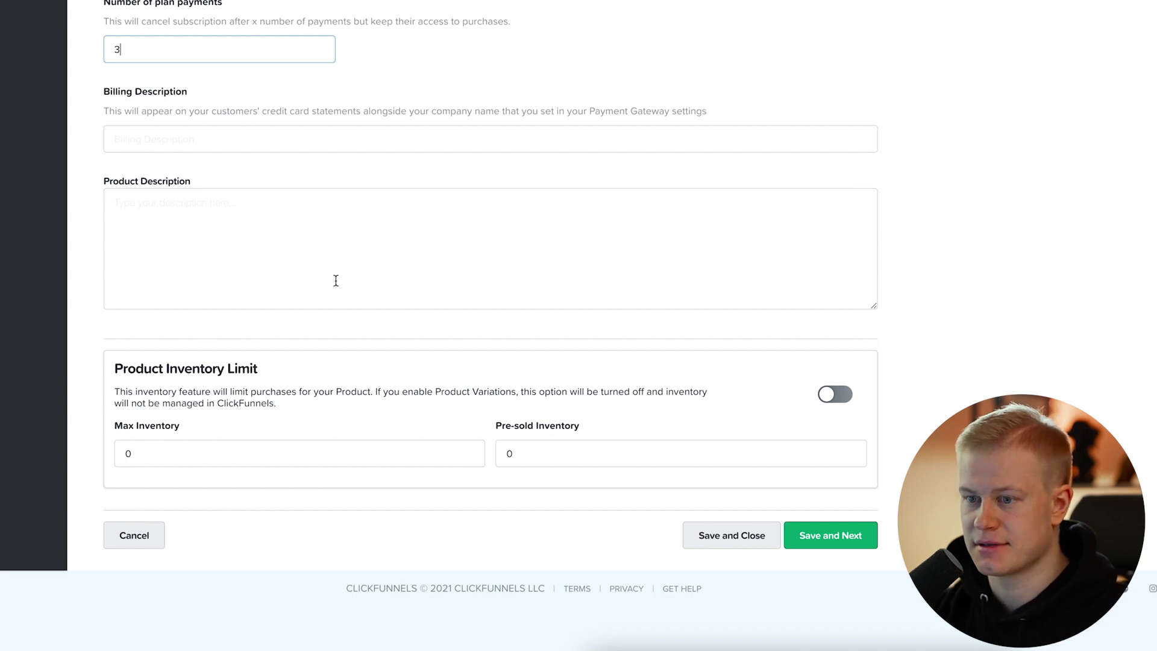
scroll(883, 153, up, 10)
scroll(883, 153, down, 4)
scroll(883, 153, up, 4)
scroll(674, 95, up, 3)
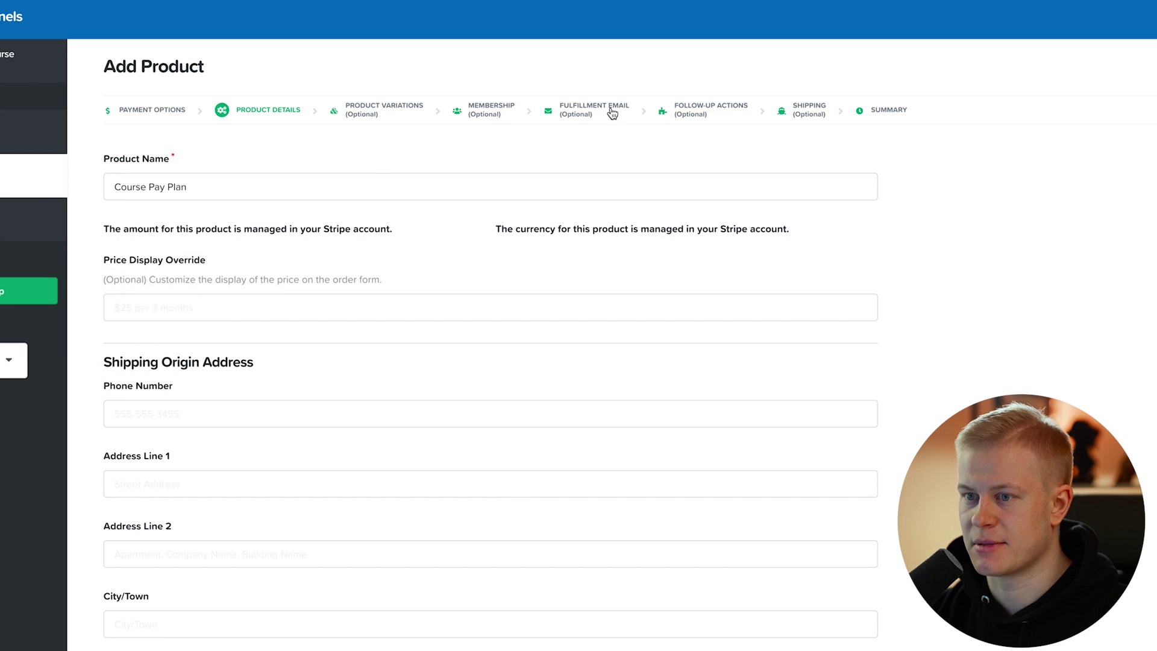
scroll(604, 328, down, 12)
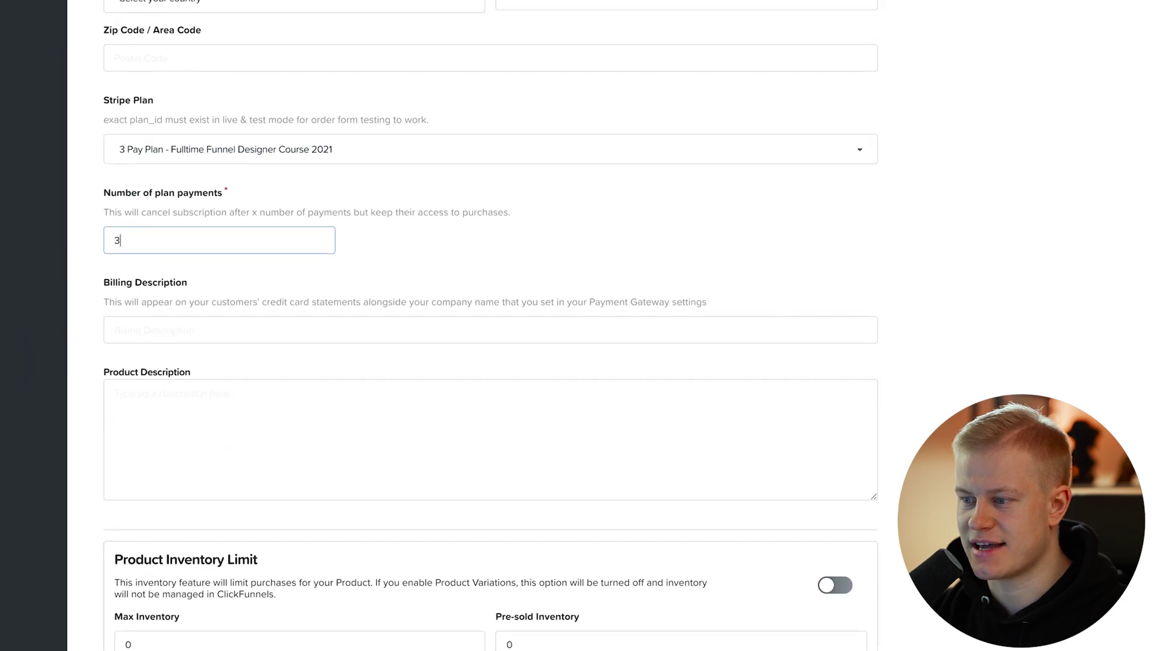
click(722, 557)
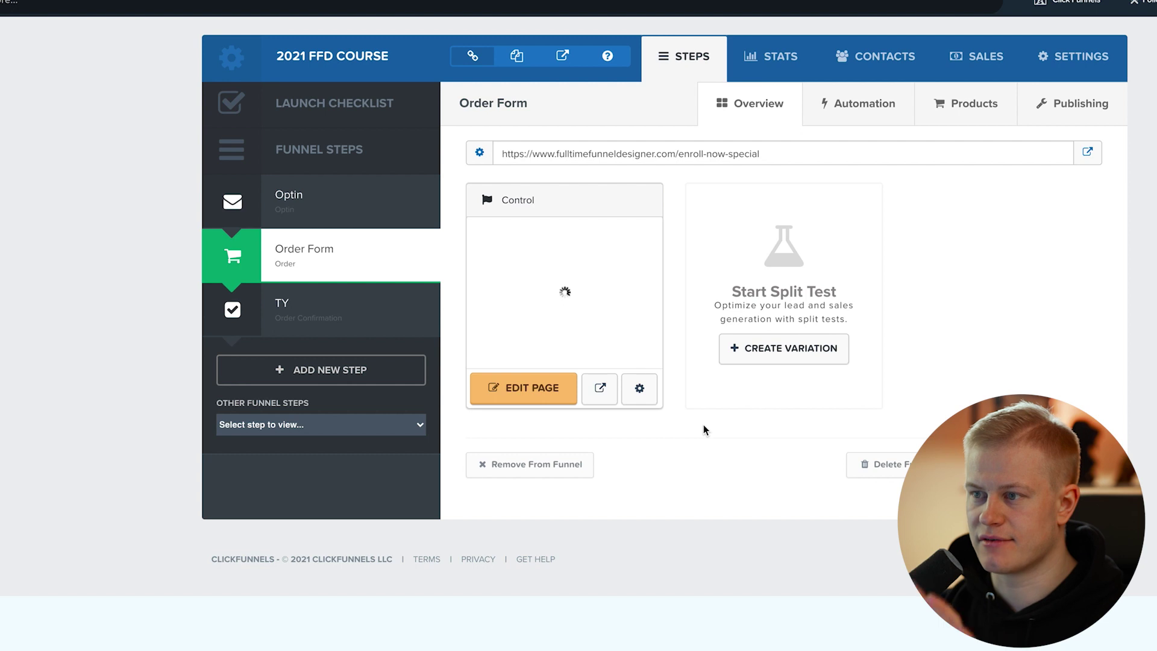
Delete the Course Pay Plan product from the order step, confirming the deletion.
click(941, 104)
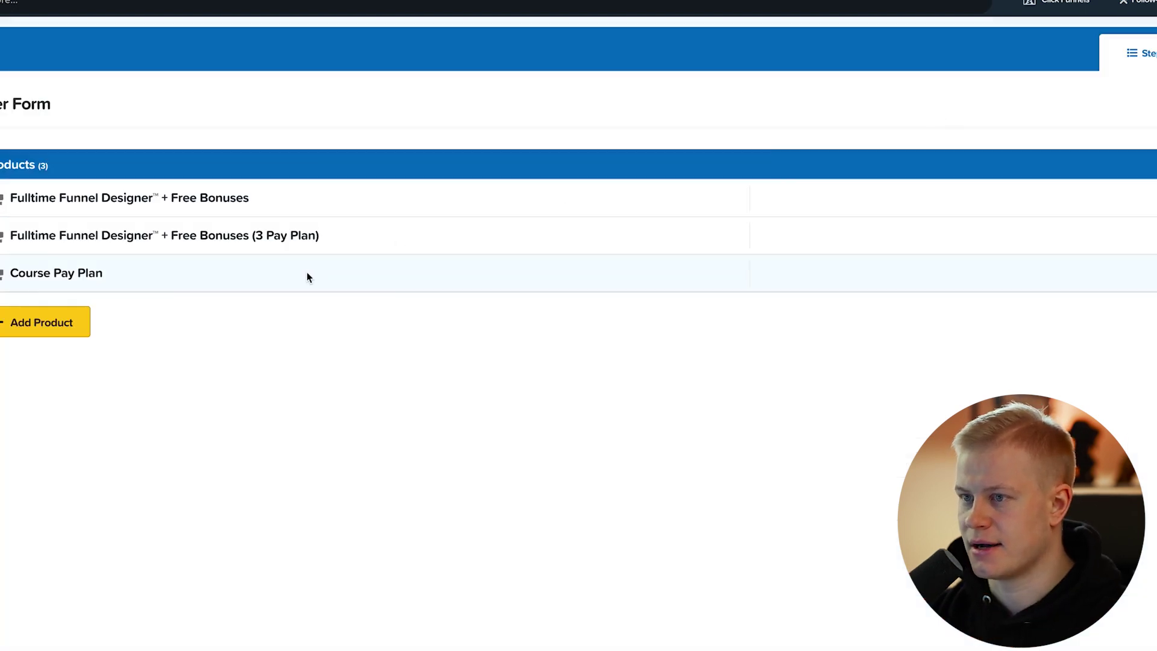
click(1064, 274)
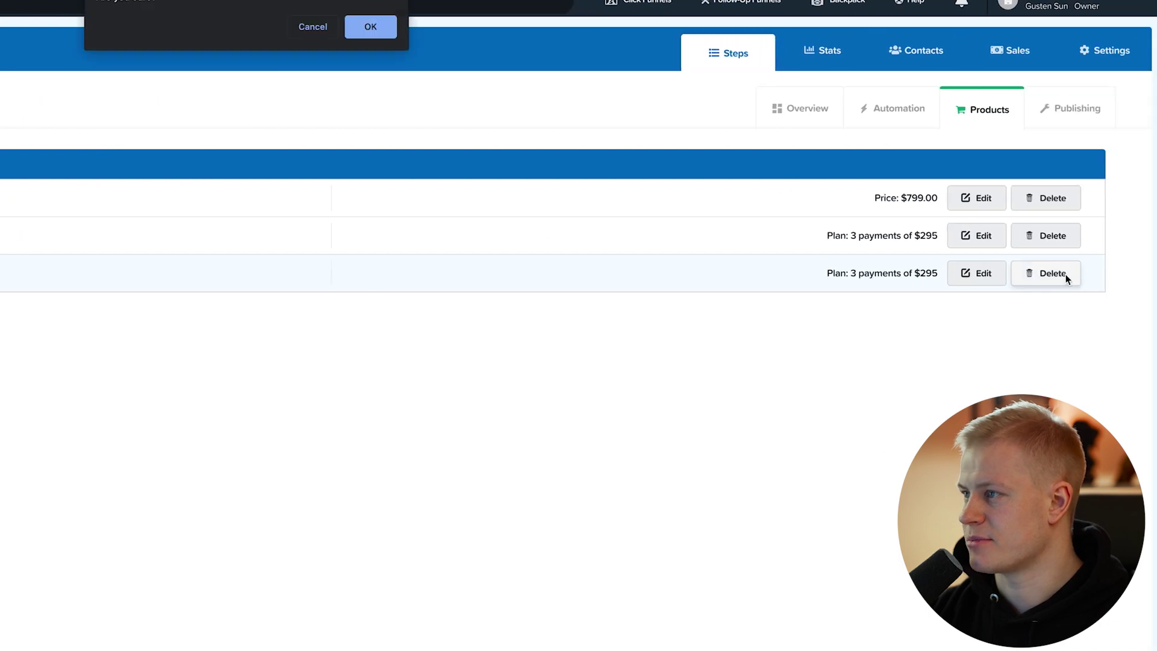
click(386, 26)
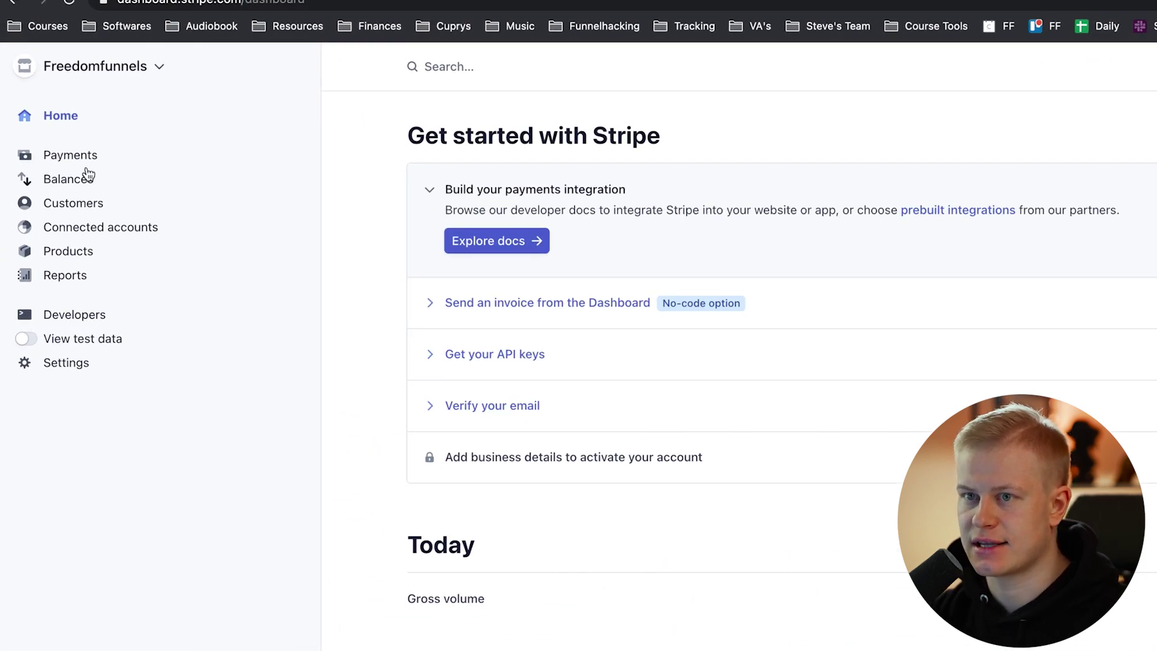
Start a new Stripe product named Course Pay Plan and add a description.
click(81, 252)
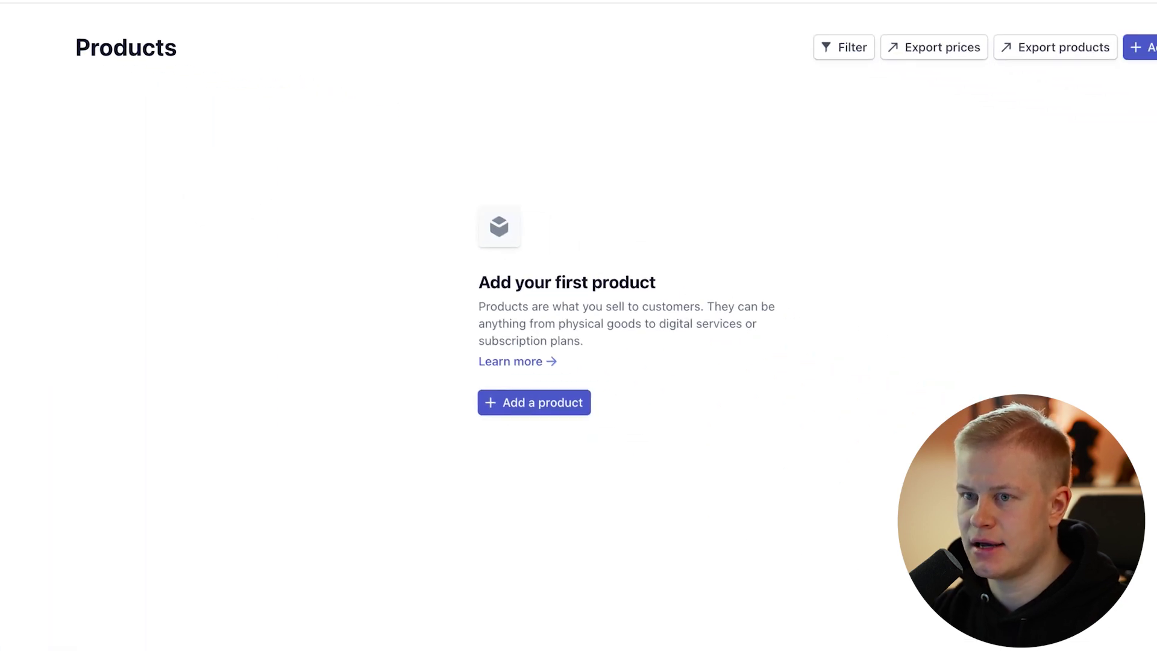
click(536, 402)
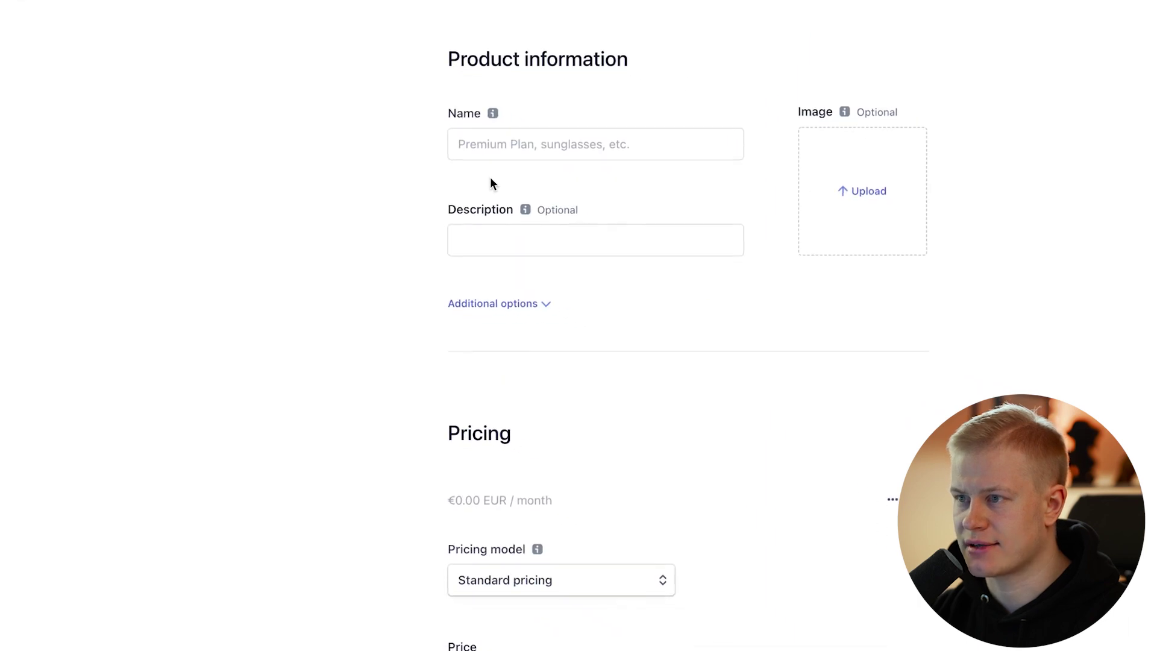
click(410, 116)
text(Course Pay Plan)
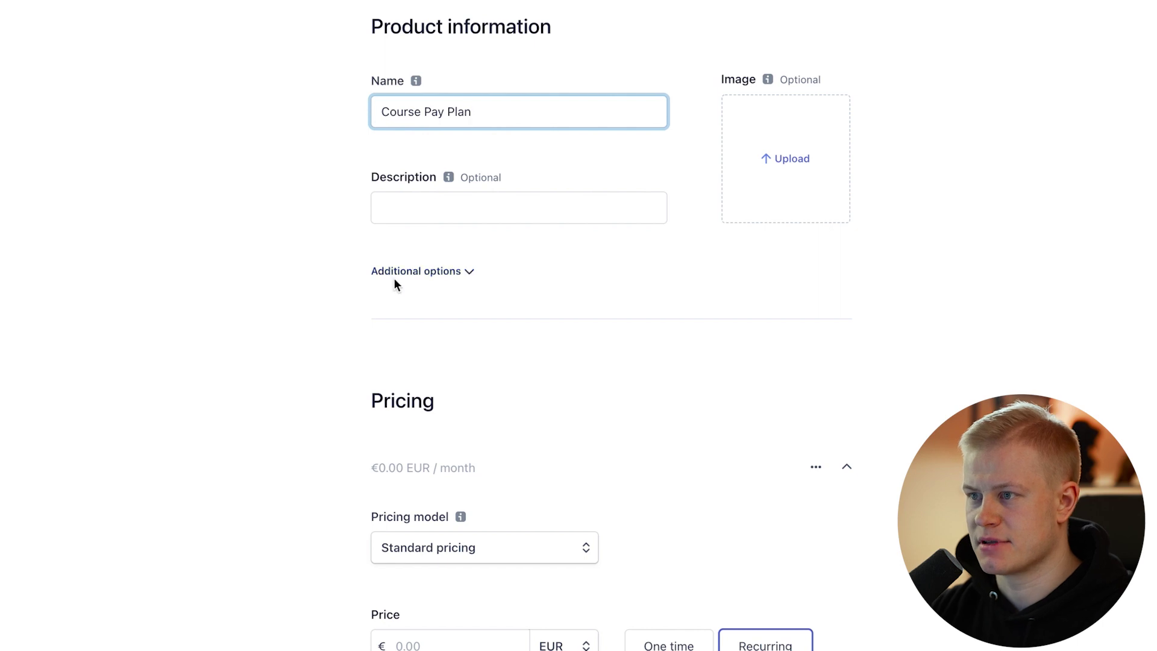
click(403, 220)
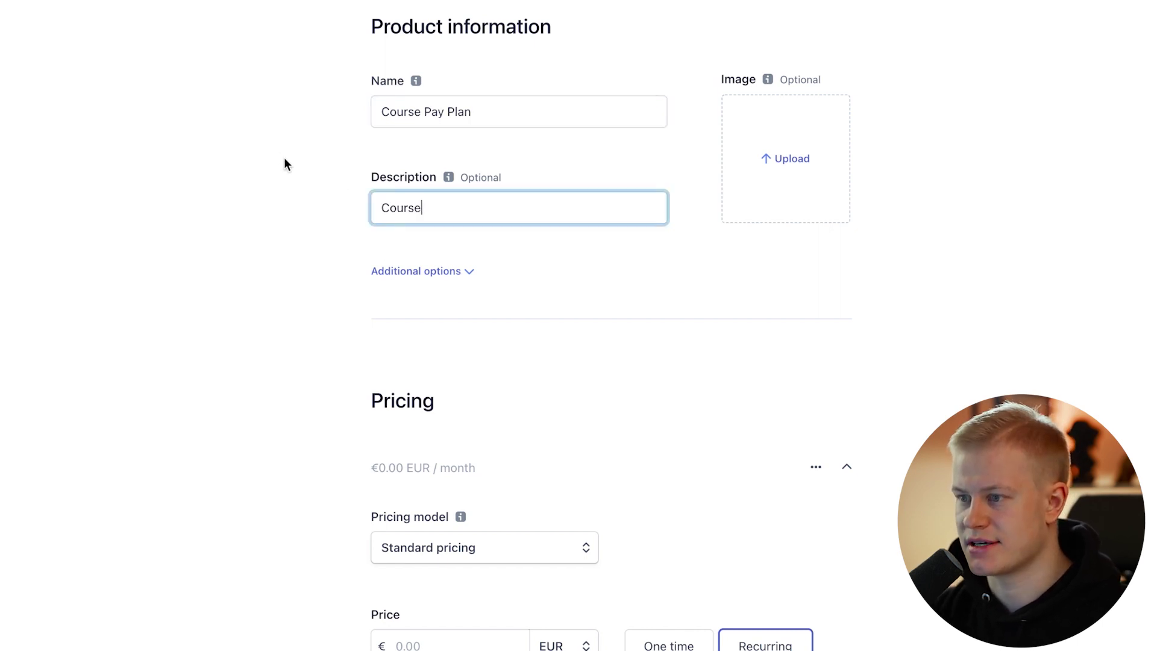
scroll(458, 302, down, 8)
Price it at $295.00 USD recurring monthly with standard pricing, save, and return to ClickFunnels.
click(535, 92)
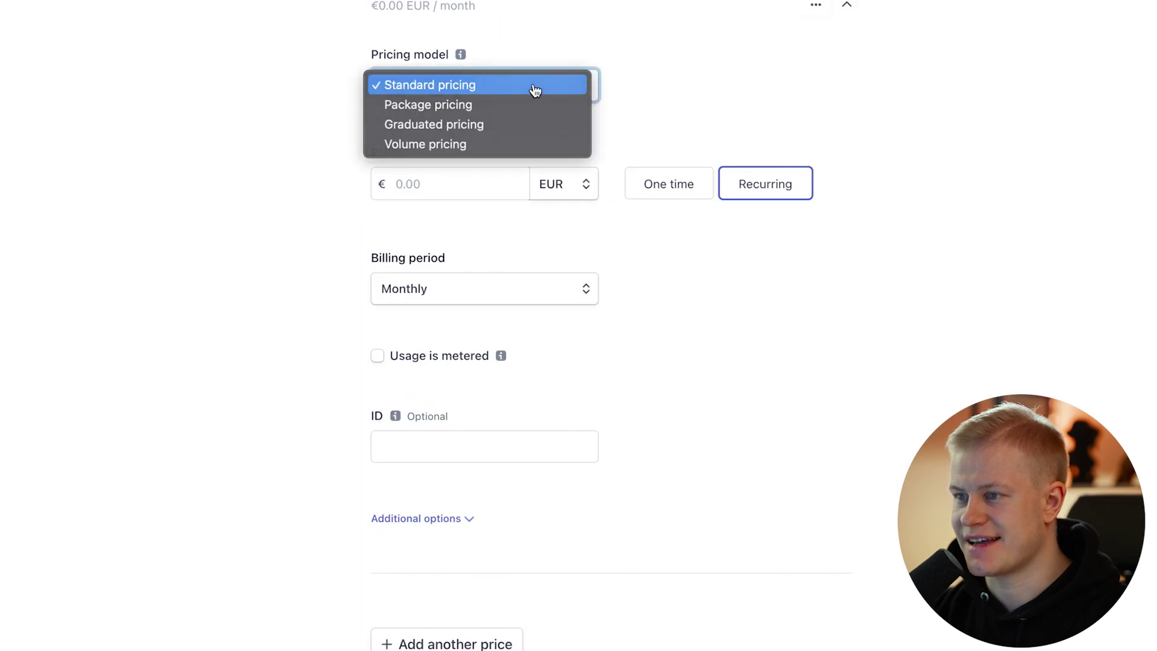
click(535, 90)
click(584, 191)
click(572, 246)
click(465, 181)
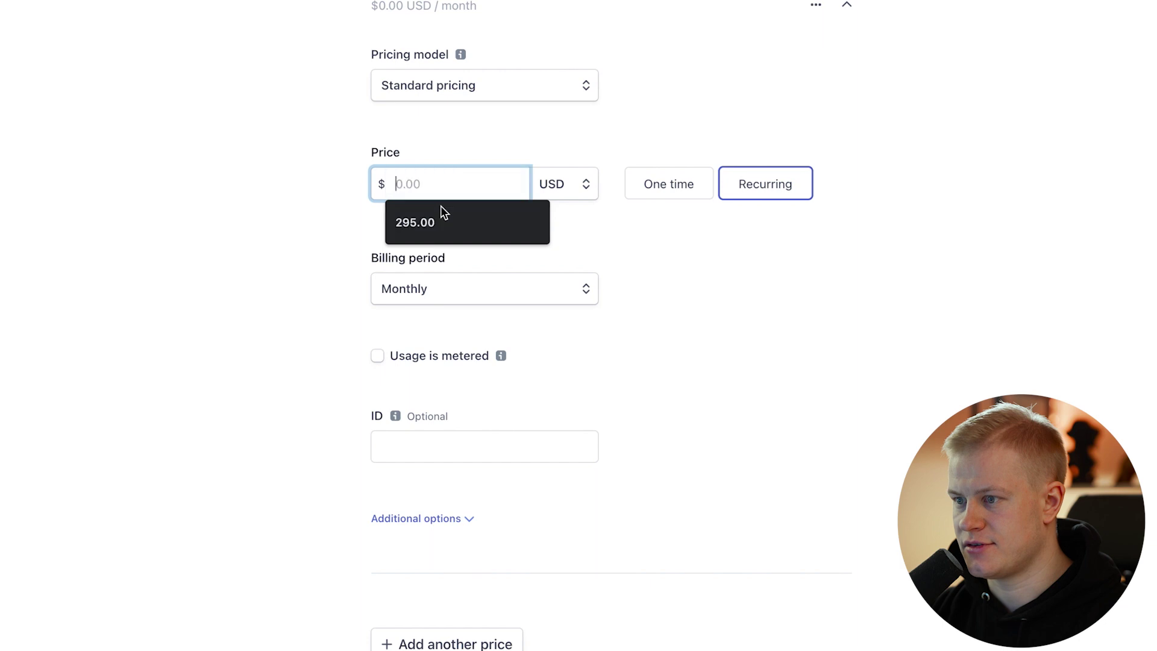
click(389, 220)
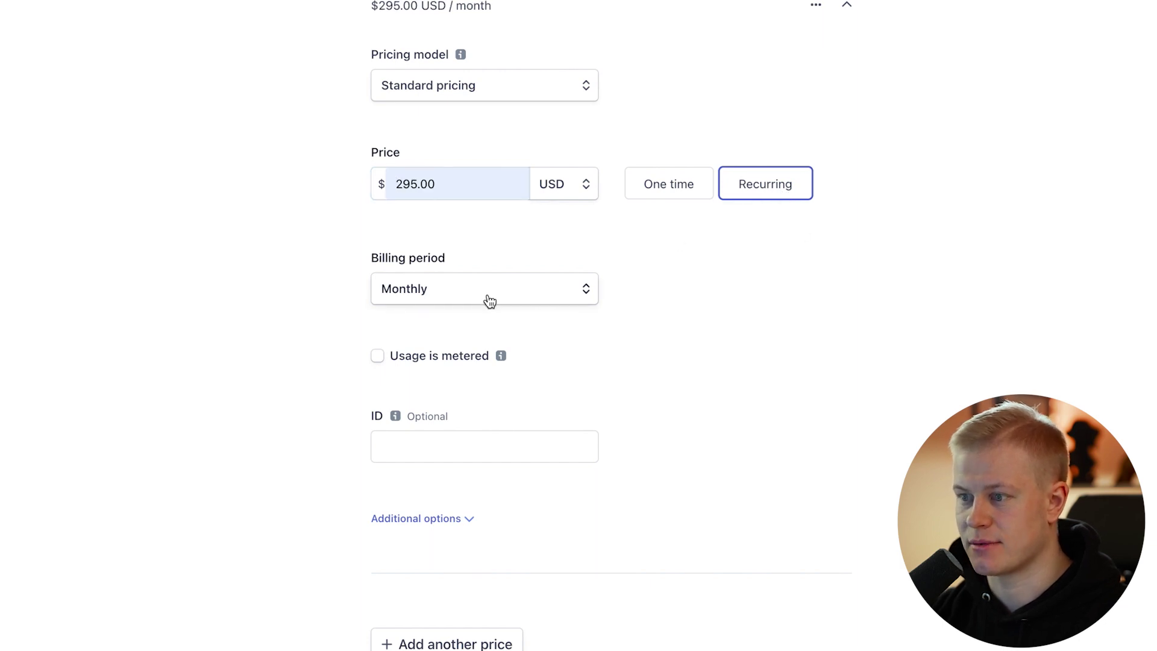
scroll(747, 332, down, 1)
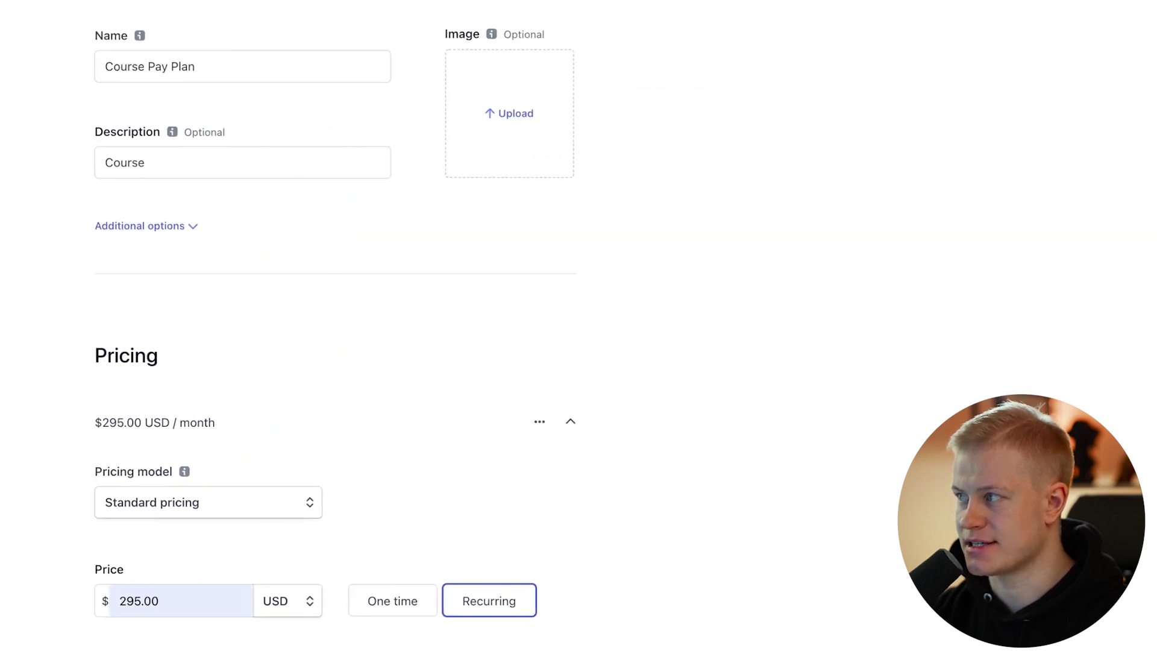
click(701, 84)
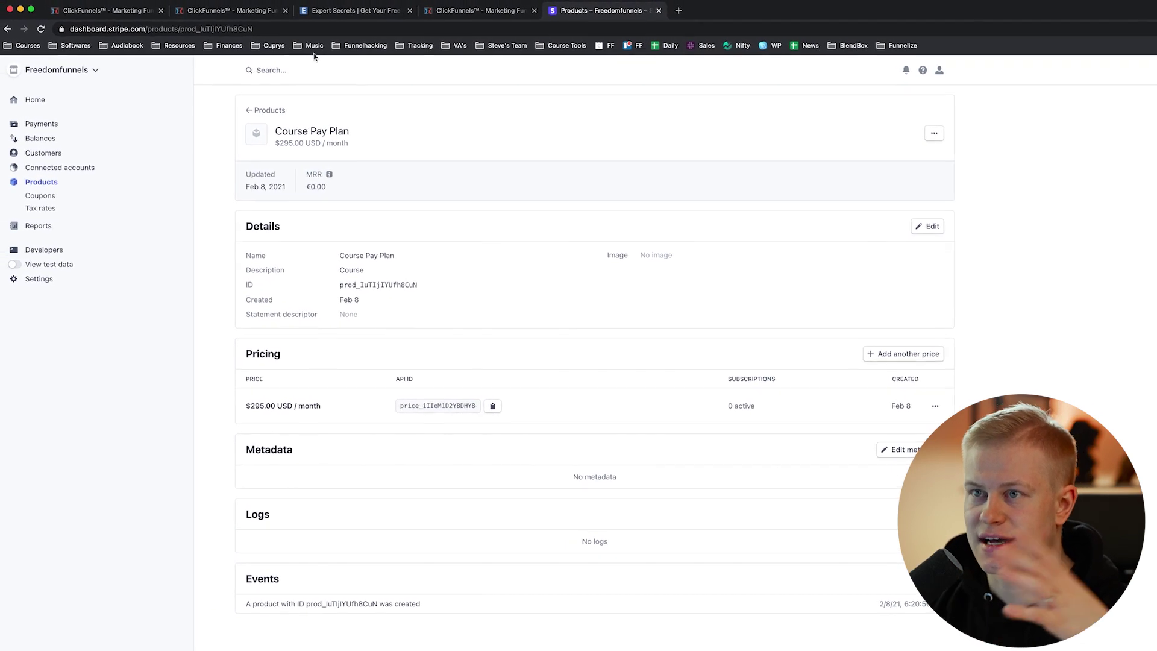
click(81, 10)
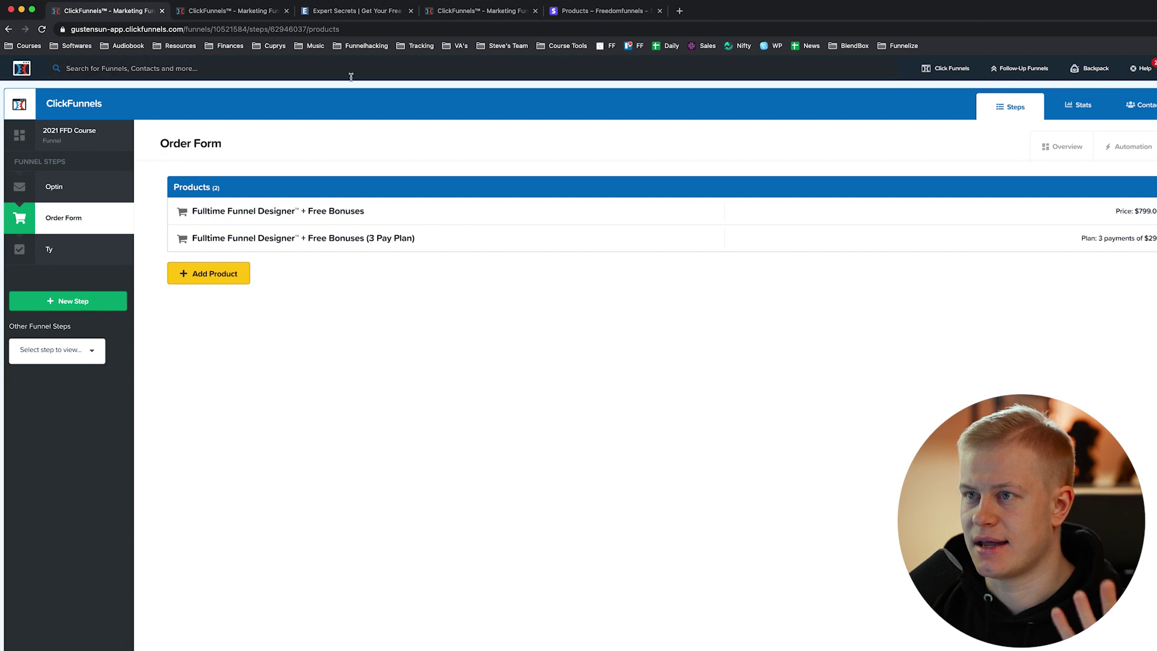